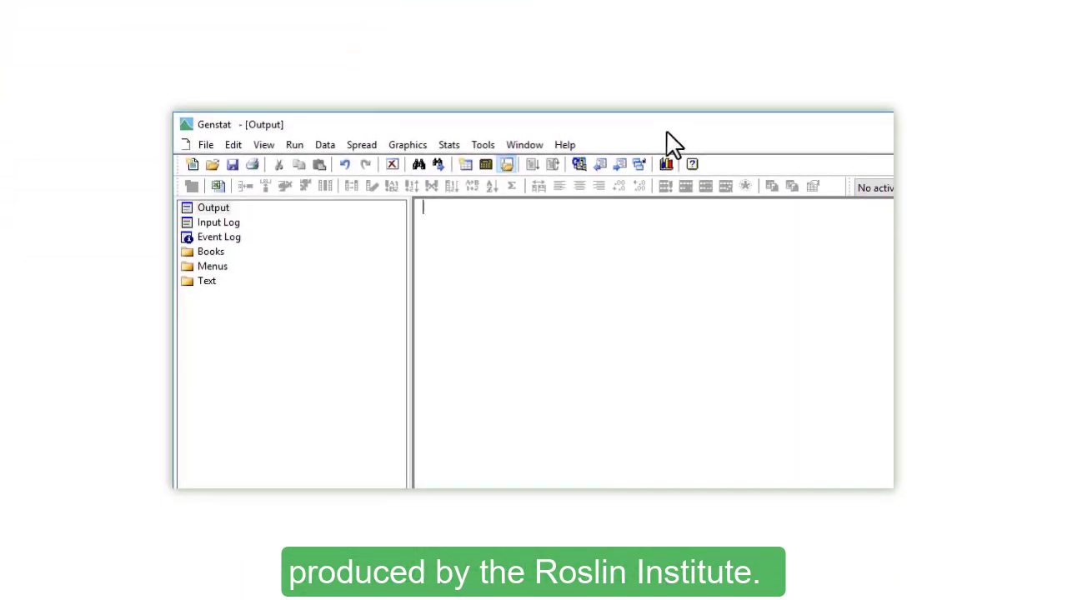
# Step: Open the Boxrat.gsh example data set after searching the example list for 'box'
pyautogui.click(564, 148)
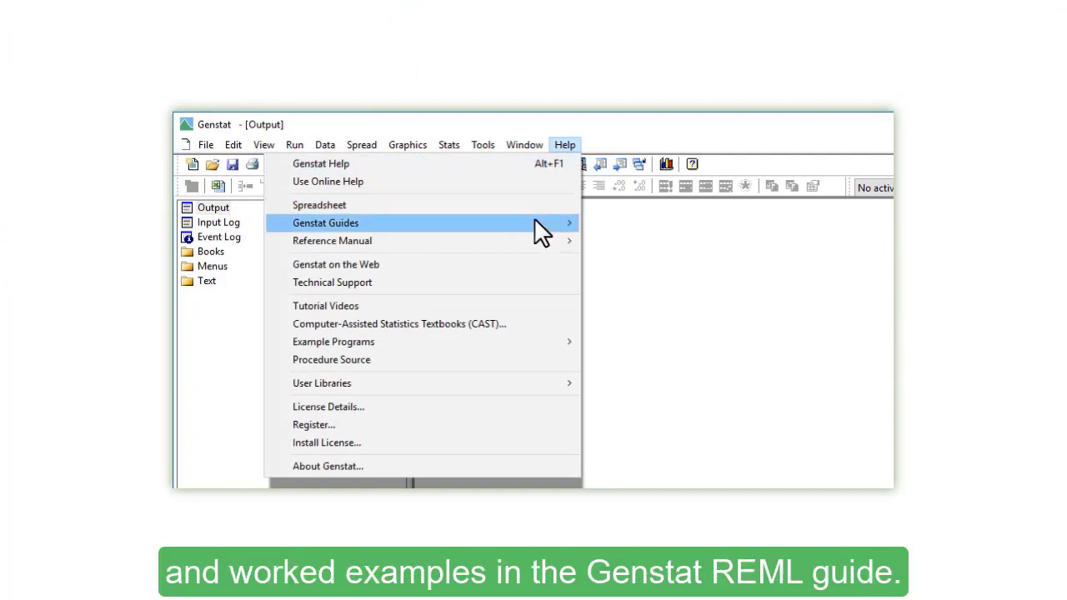
pyautogui.moveTo(535, 221)
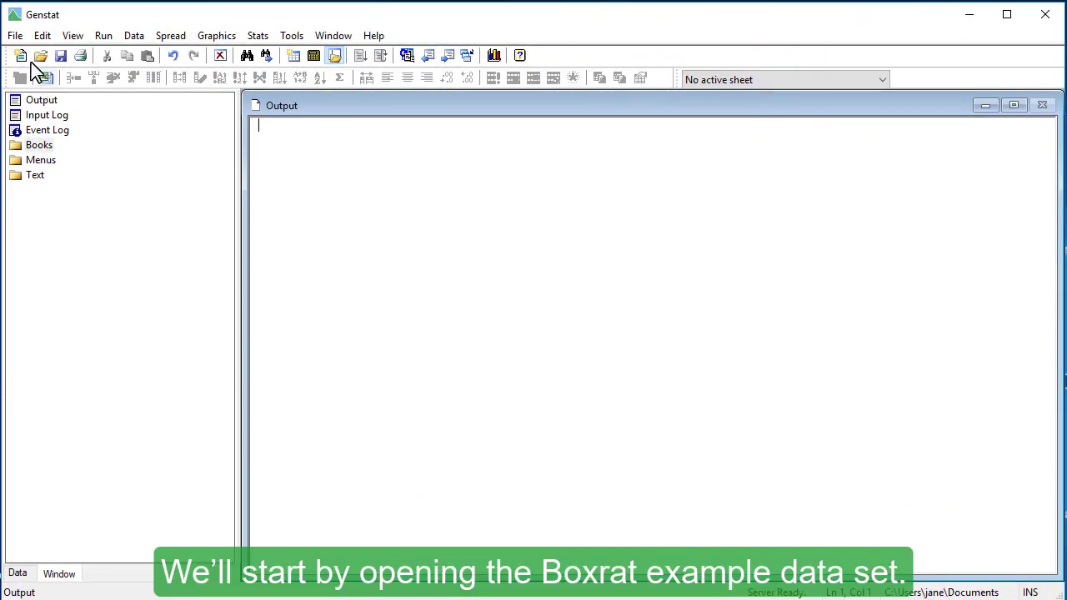
pyautogui.click(17, 36)
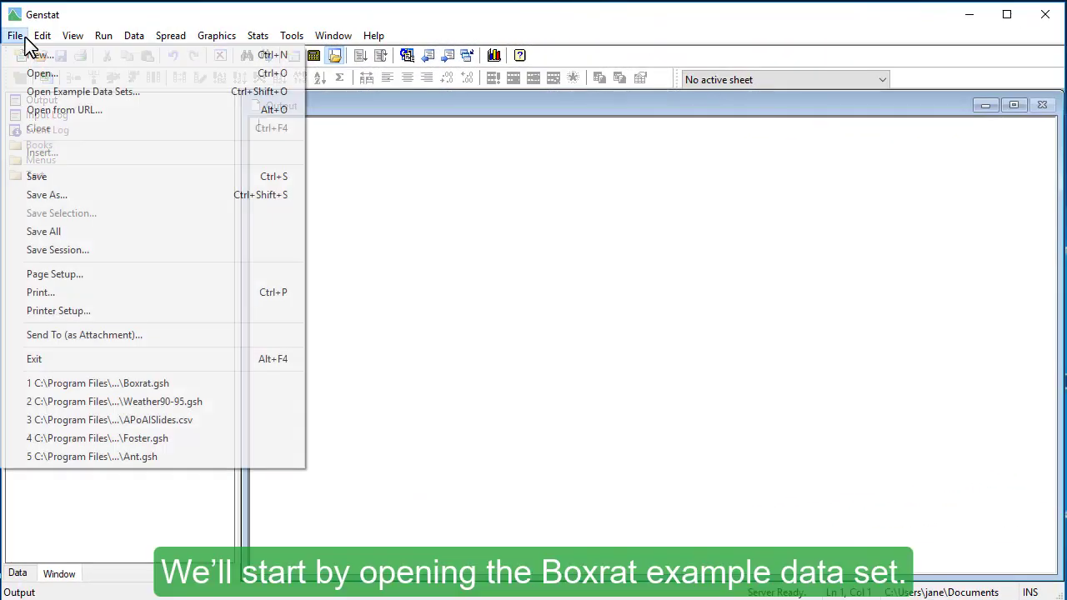
pyautogui.click(16, 94)
pyautogui.doubleClick(638, 239)
pyautogui.write('box')
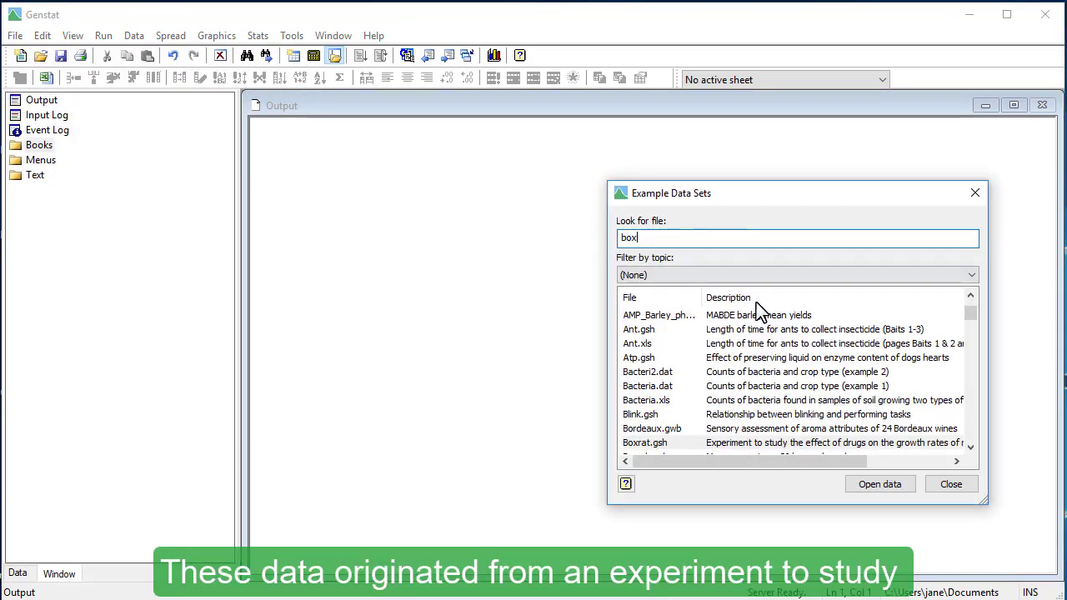
pyautogui.click(853, 489)
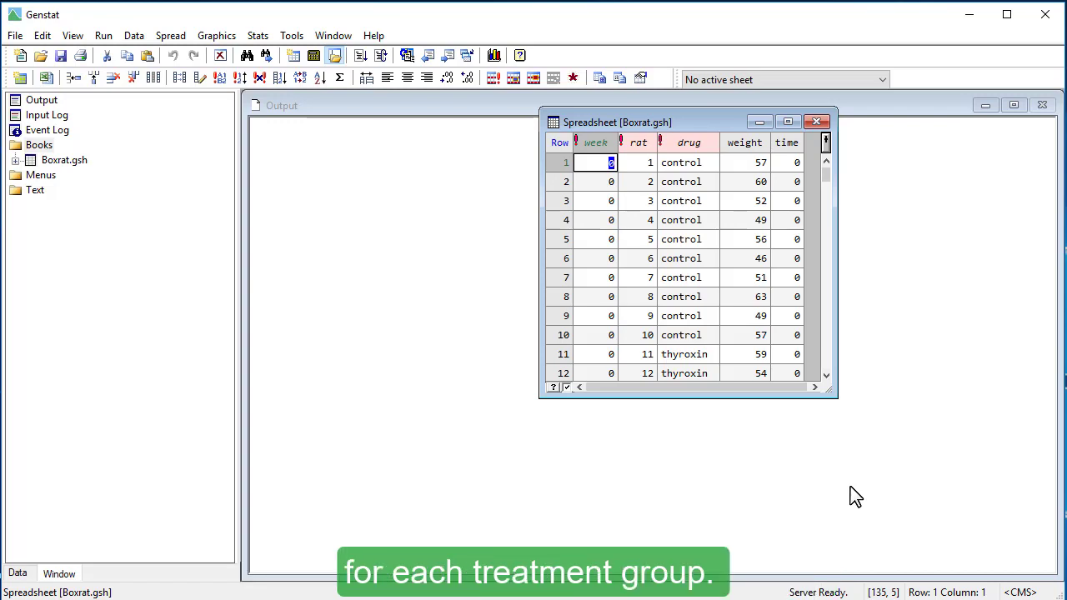
# Step: Set up a line trellis plot of weight against time, with drug frames and rat lines
pyautogui.click(218, 36)
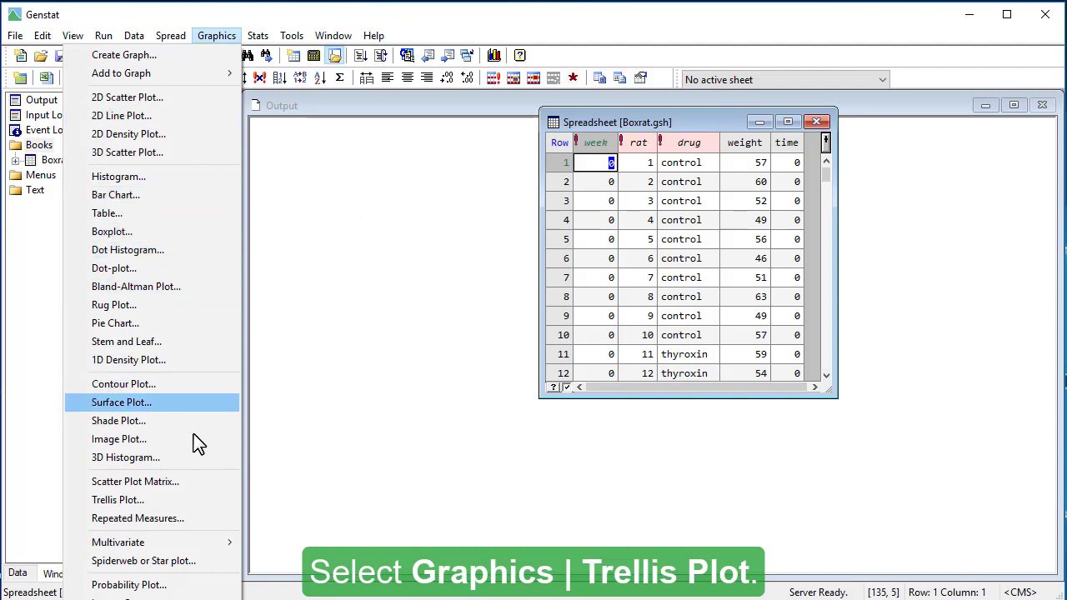
pyautogui.click(183, 502)
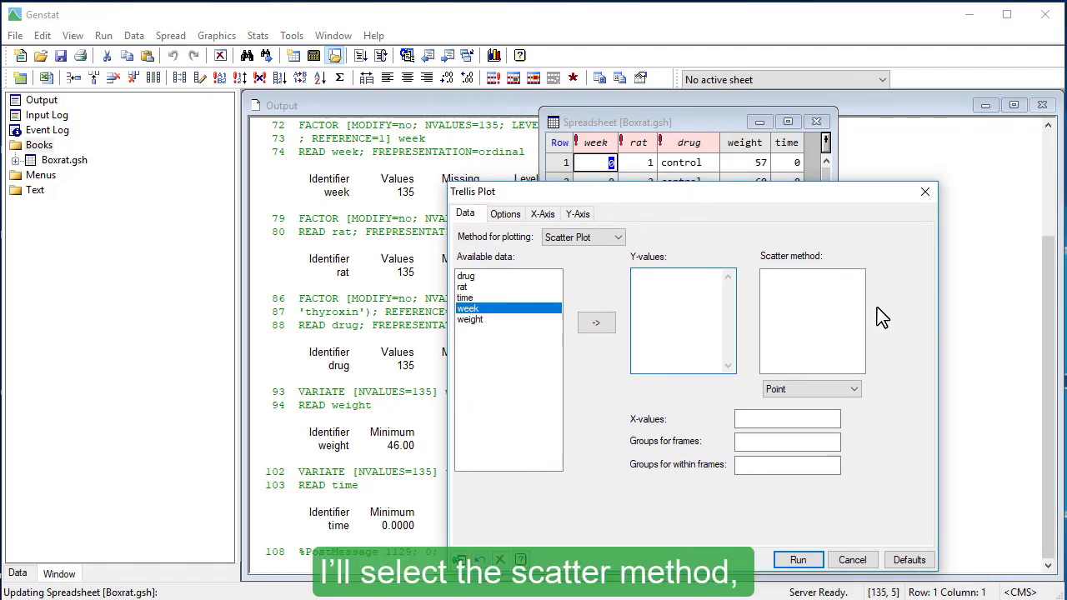
pyautogui.click(850, 390)
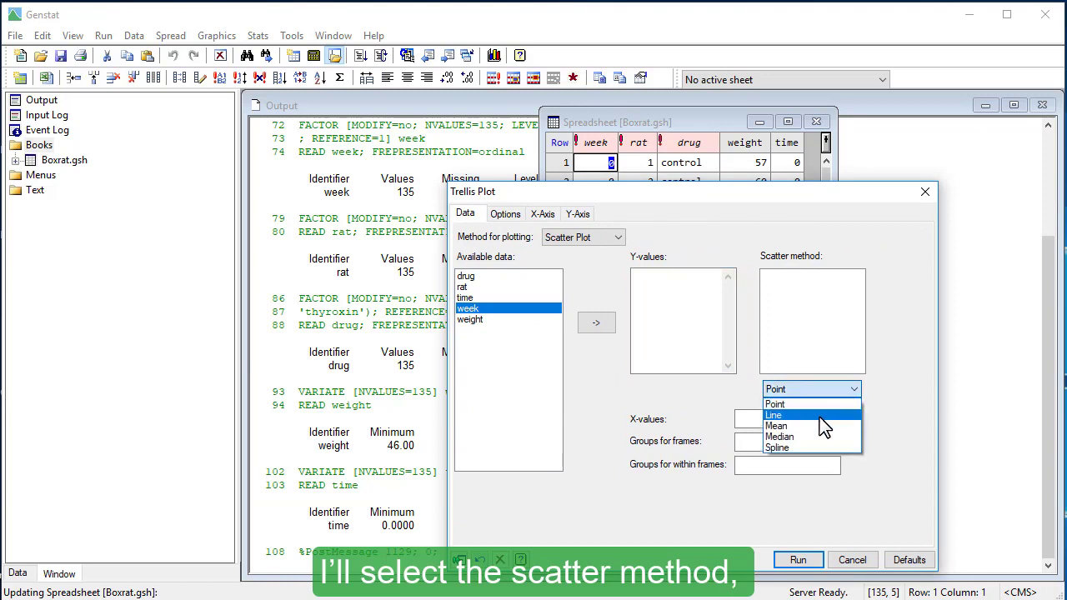
pyautogui.click(824, 416)
pyautogui.click(662, 308)
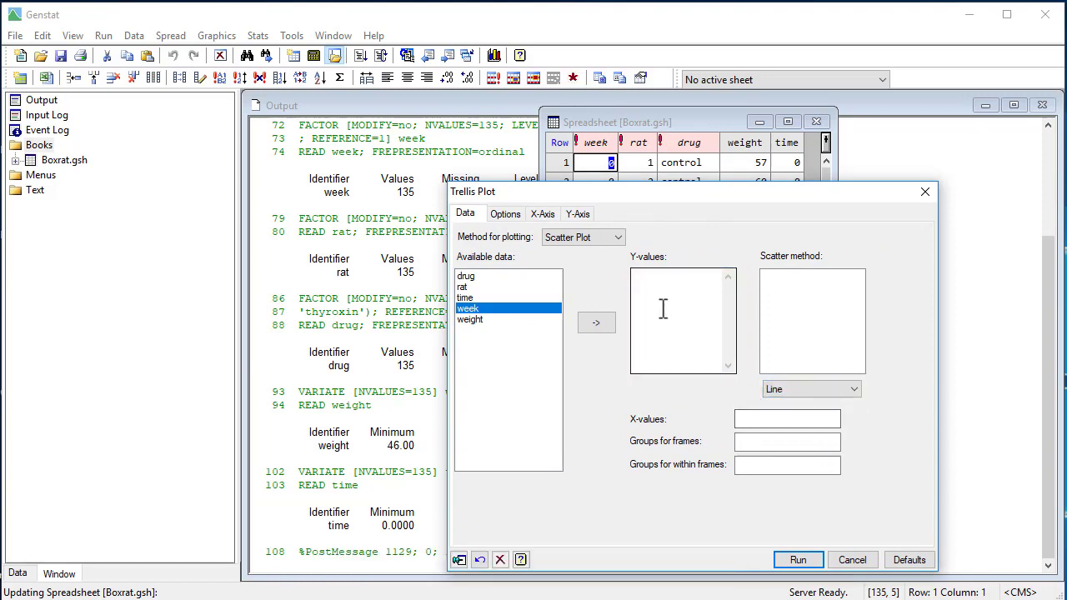
pyautogui.doubleClick(476, 319)
pyautogui.click(744, 420)
pyautogui.doubleClick(467, 298)
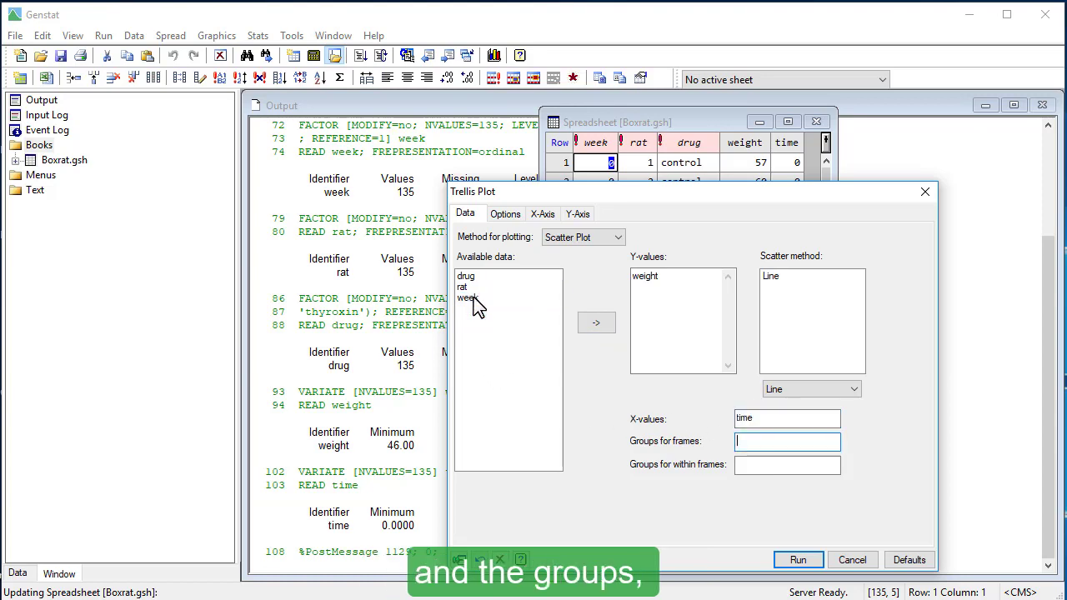
pyautogui.doubleClick(471, 275)
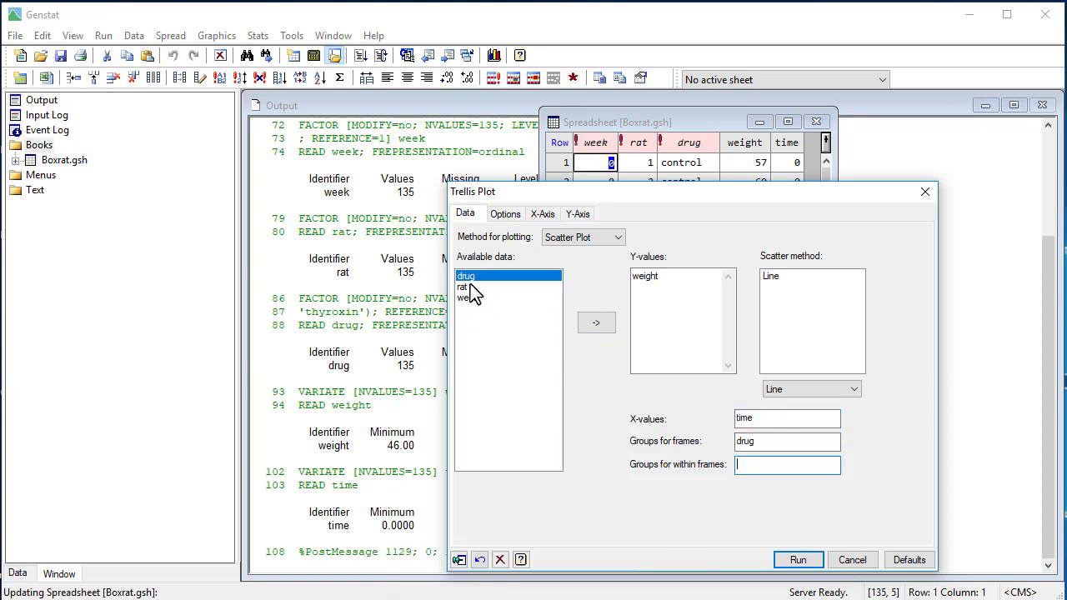
pyautogui.doubleClick(469, 289)
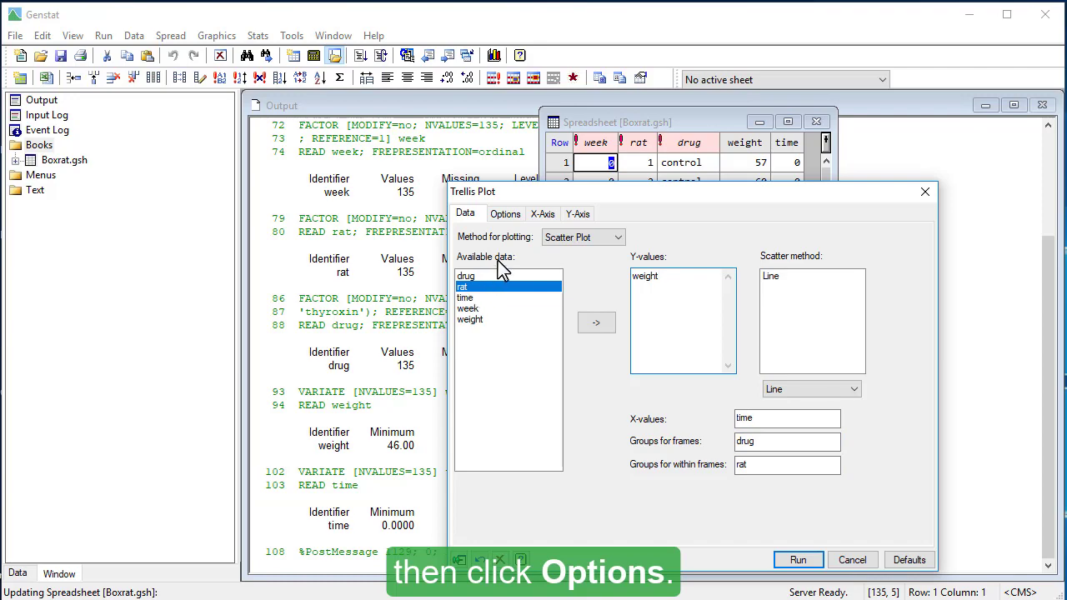
# Step: Title the plot 'Weight profiles of rats treated with different drugs' and turn off the key
pyautogui.click(510, 214)
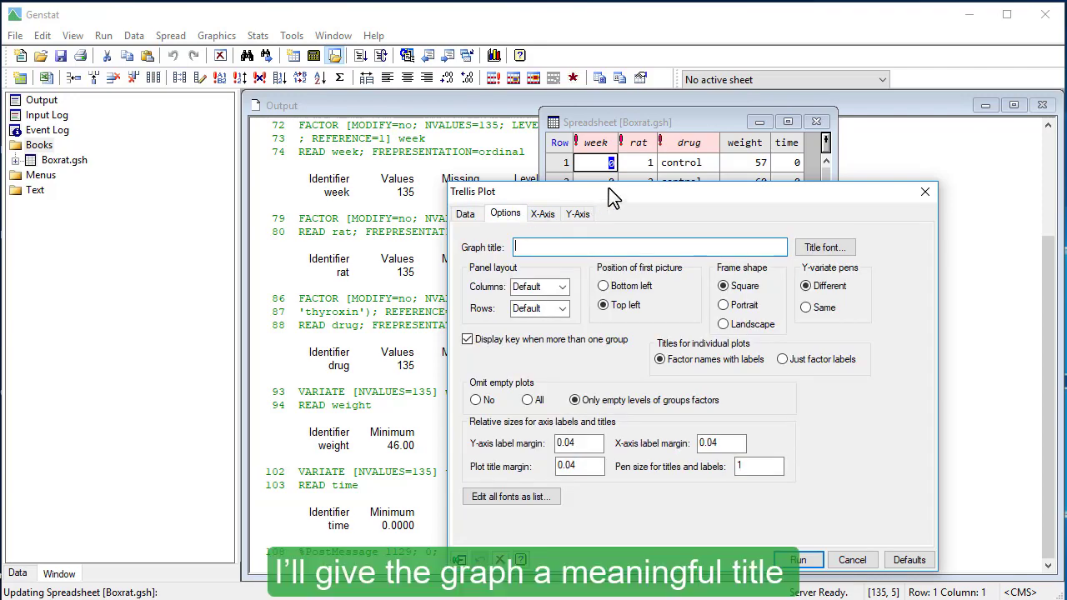
pyautogui.write('Weight profiles of rats treate')
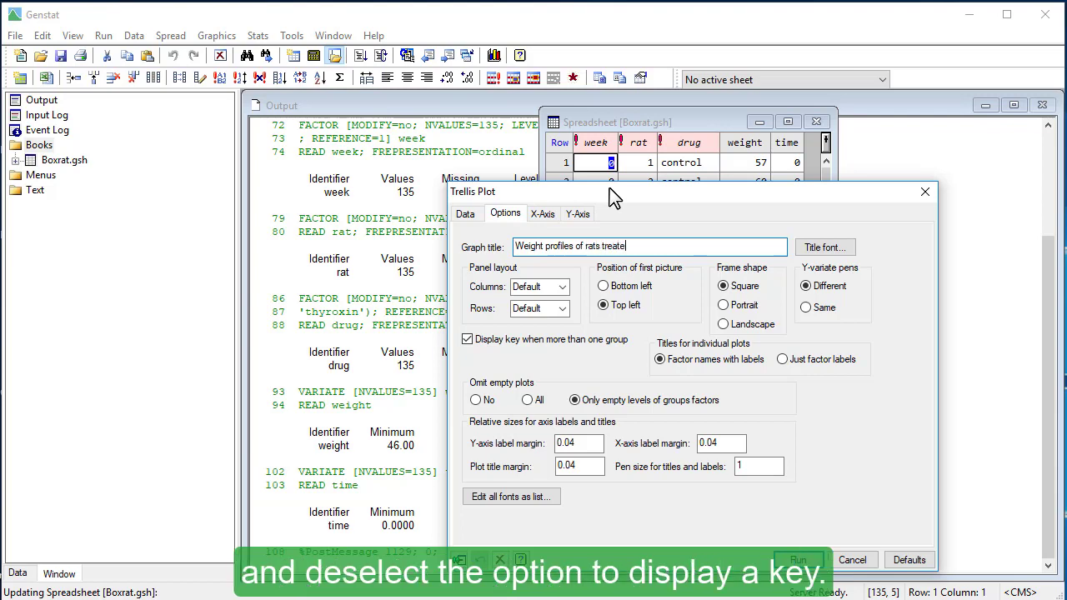
pyautogui.write('d with different drugs')
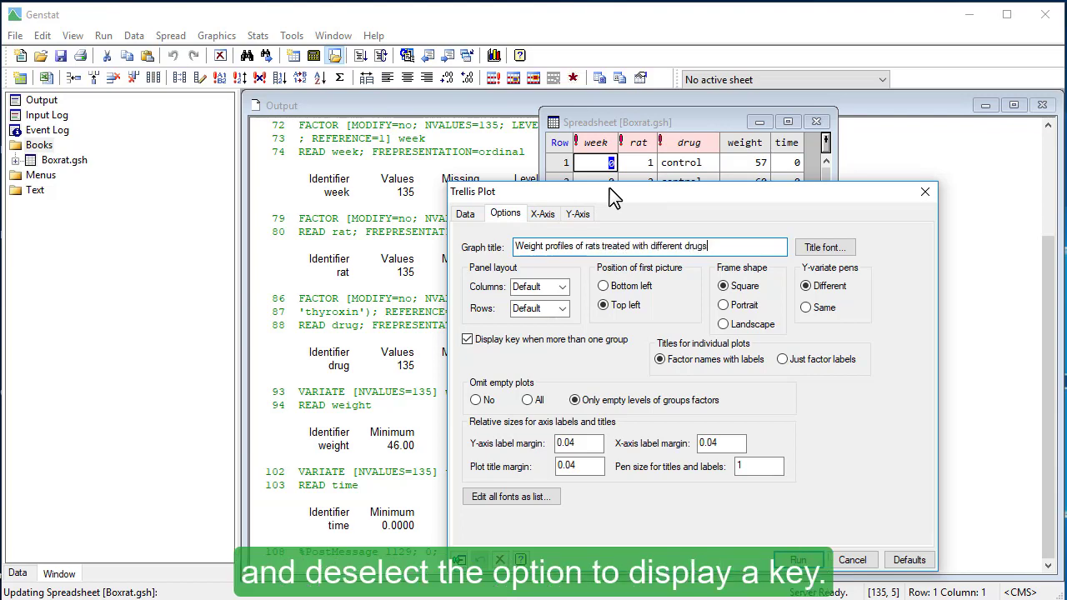
pyautogui.click(467, 346)
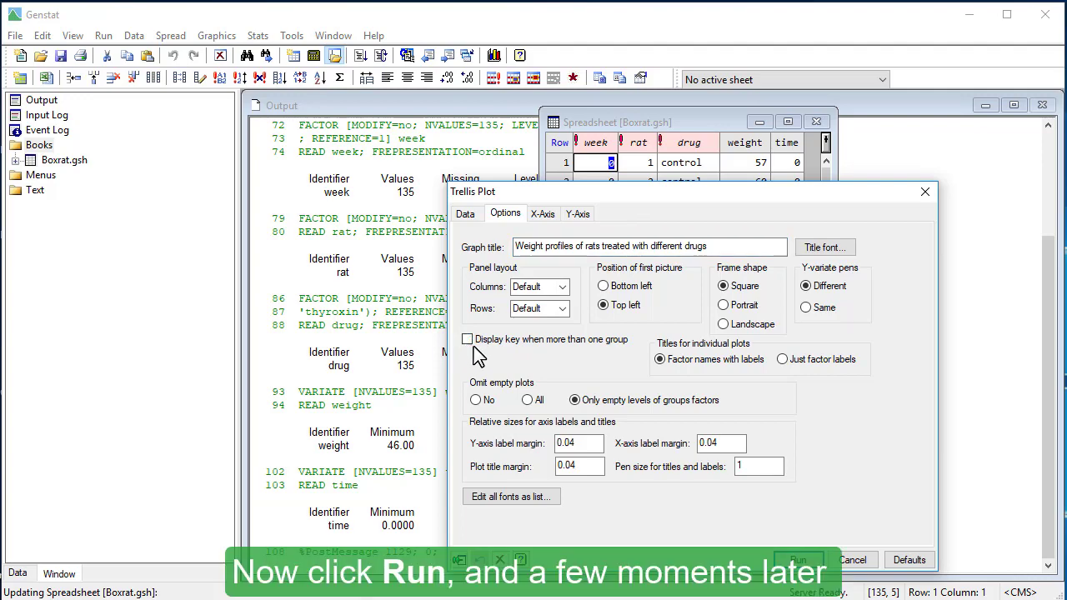
# Step: Run the trellis plot of control, thiouracil and thyroxin panels, then return to Boxrat.gsh
pyautogui.click(794, 561)
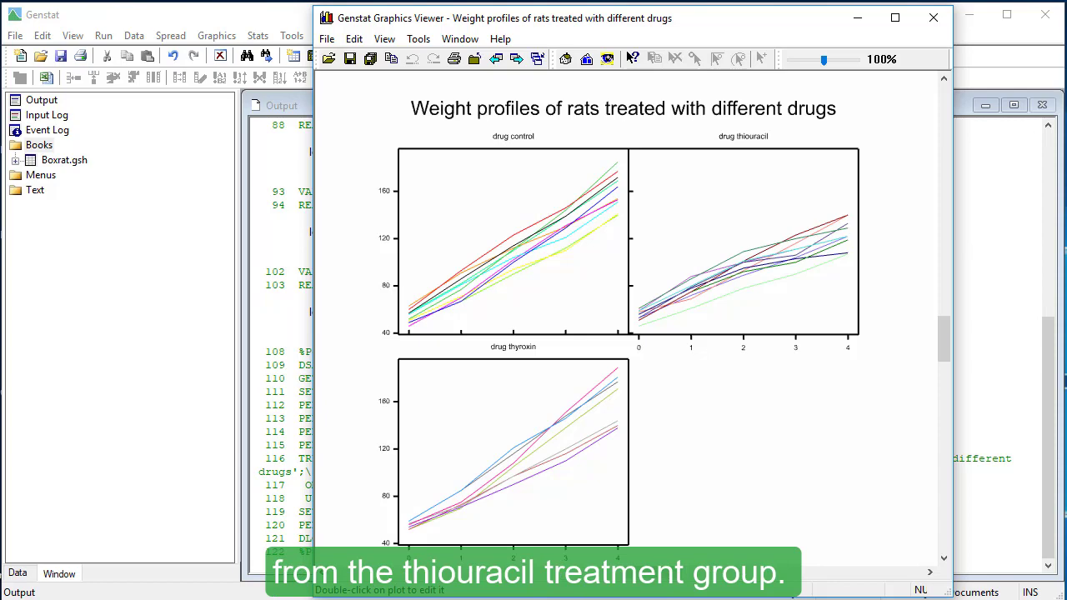
pyautogui.doubleClick(50, 161)
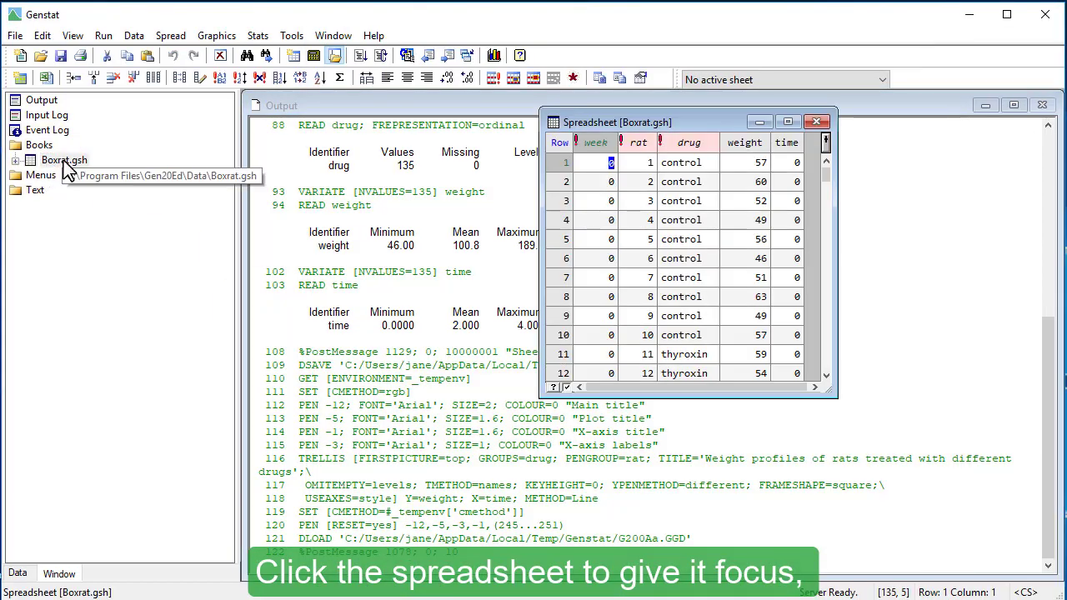
# Step: Restrict the spreadsheet to the drug factor's thiouracil level, excluding control and thyroxin
pyautogui.click(176, 40)
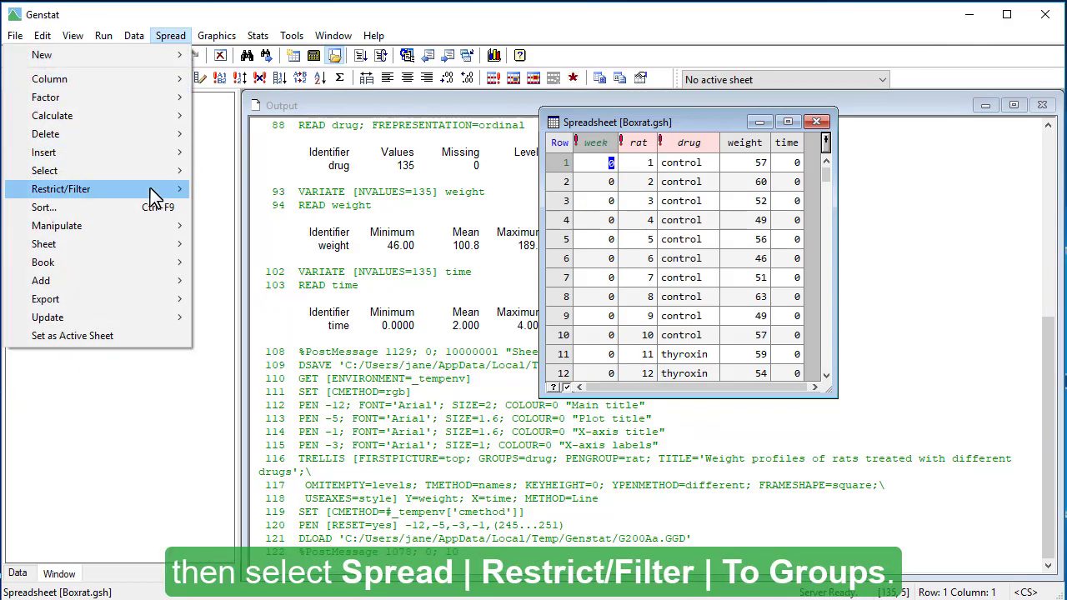
pyautogui.moveTo(162, 190)
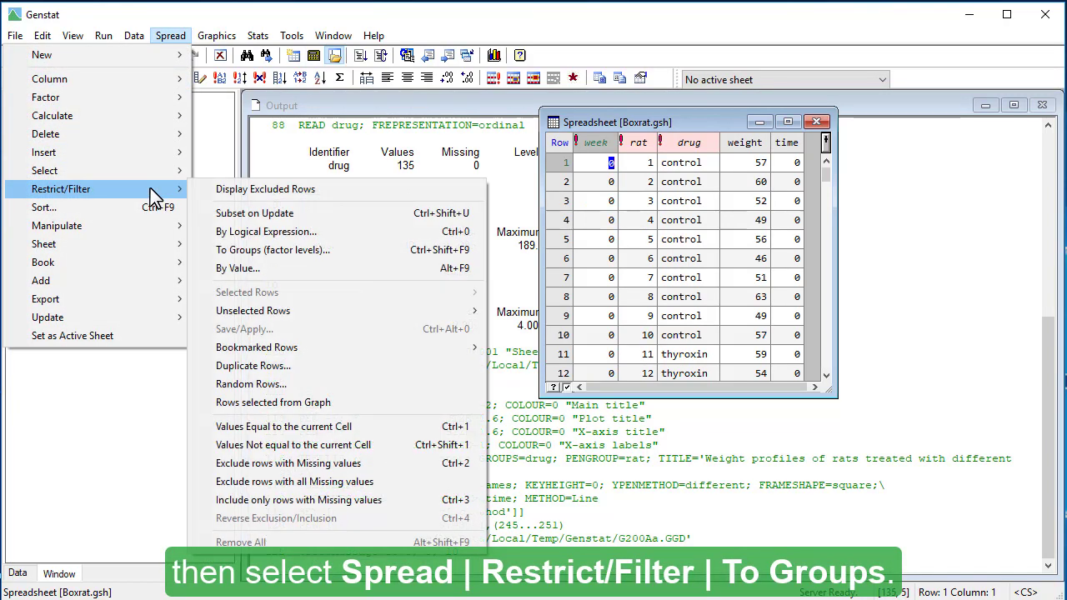
pyautogui.click(208, 253)
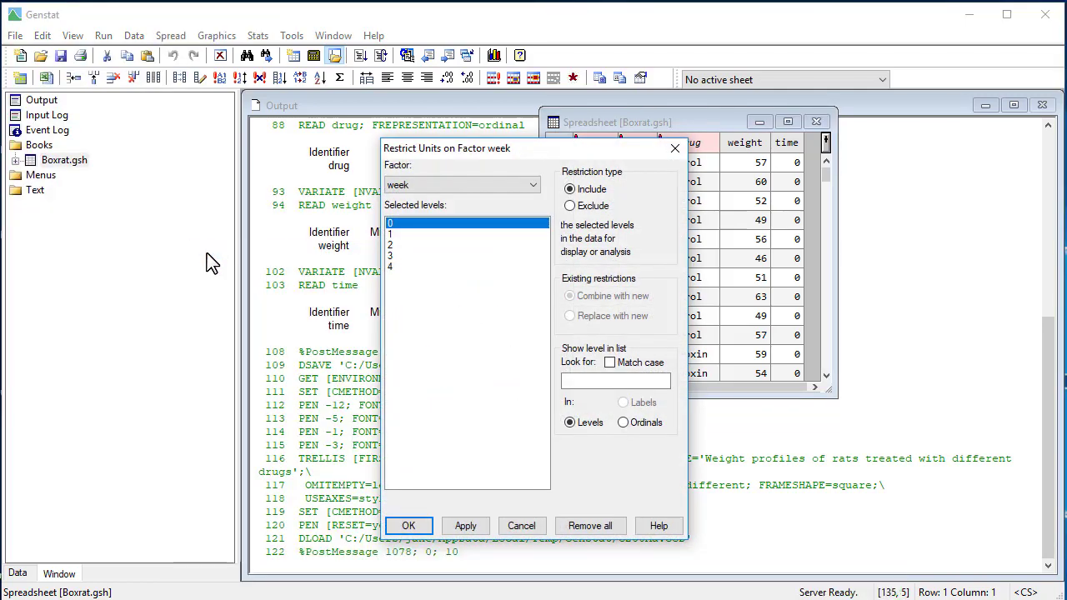
pyautogui.click(466, 186)
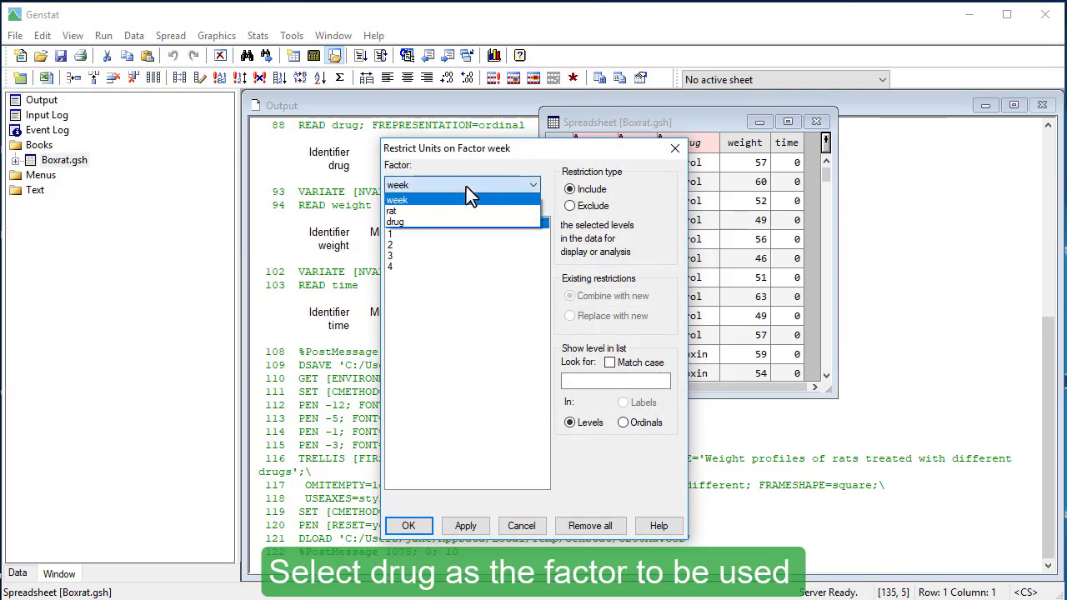
pyautogui.click(446, 222)
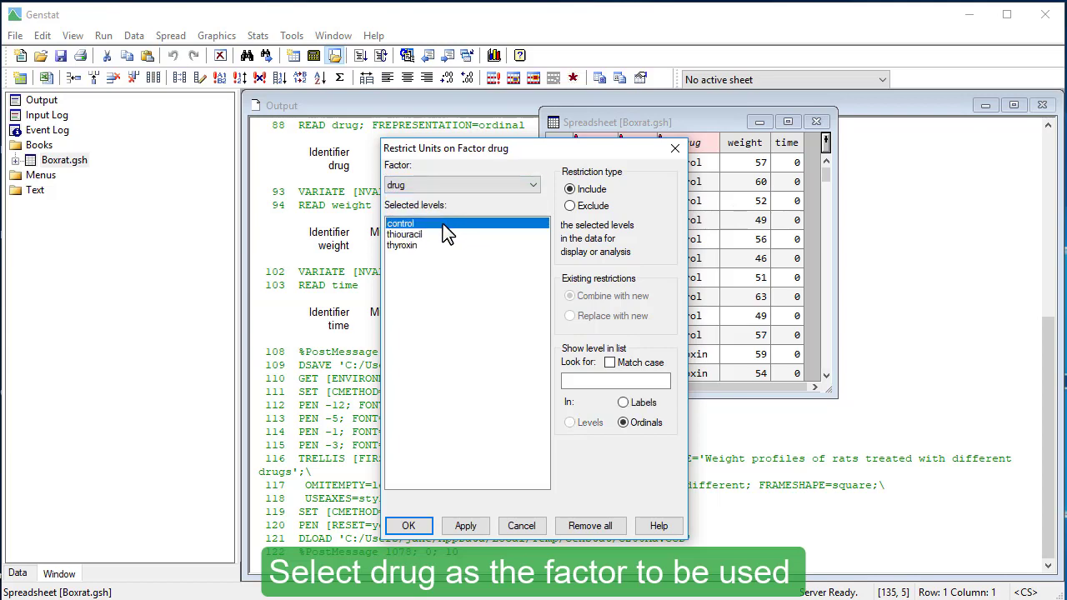
pyautogui.click(427, 235)
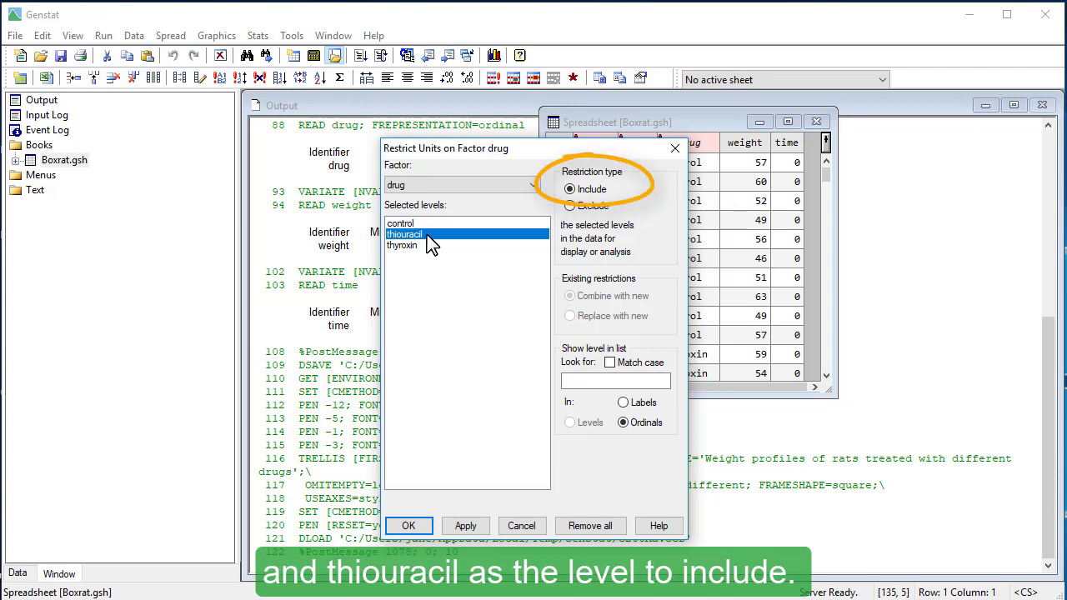
pyautogui.click(408, 526)
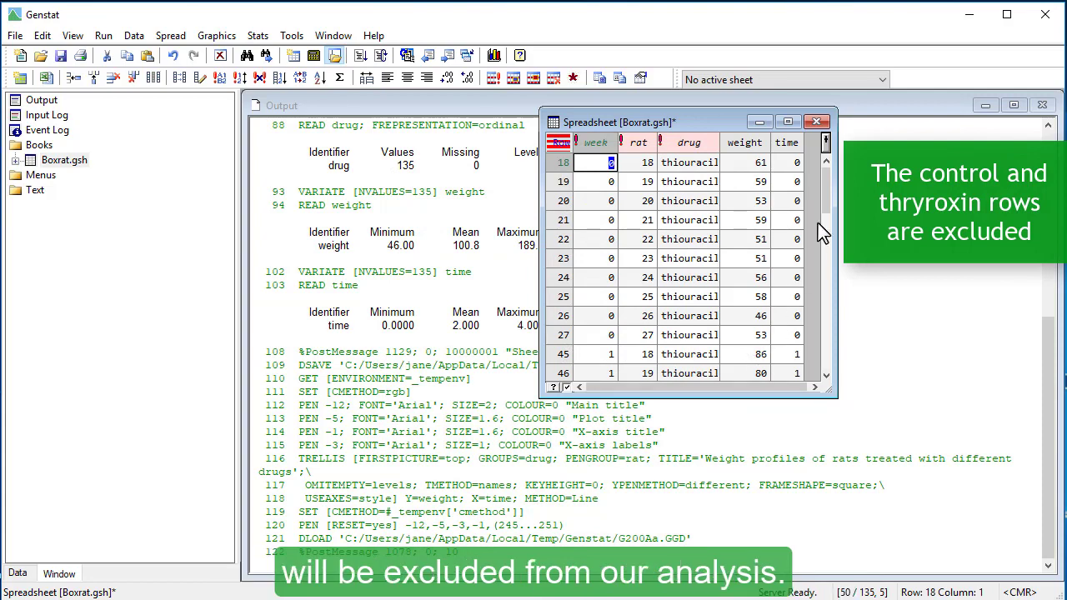
# Step: Scroll the thiouracil-only spreadsheet and bring up the Stats Mixed Models (REML) submenu
pyautogui.moveTo(826, 194)
pyautogui.mouseDown()
pyautogui.moveTo(826, 342)
pyautogui.moveTo(831, 202)
pyautogui.mouseUp()
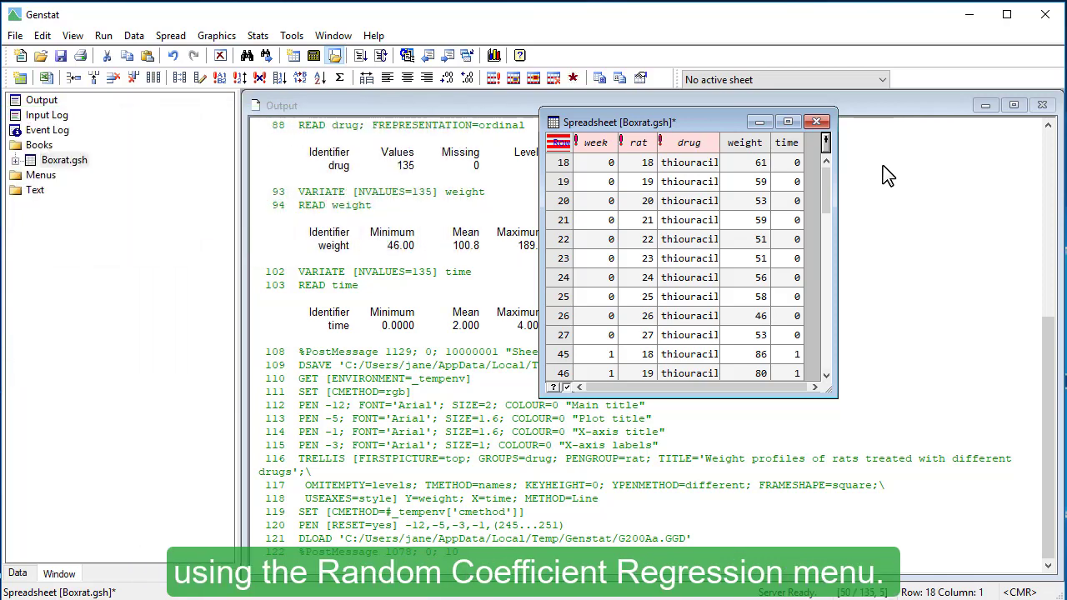
pyautogui.click(267, 36)
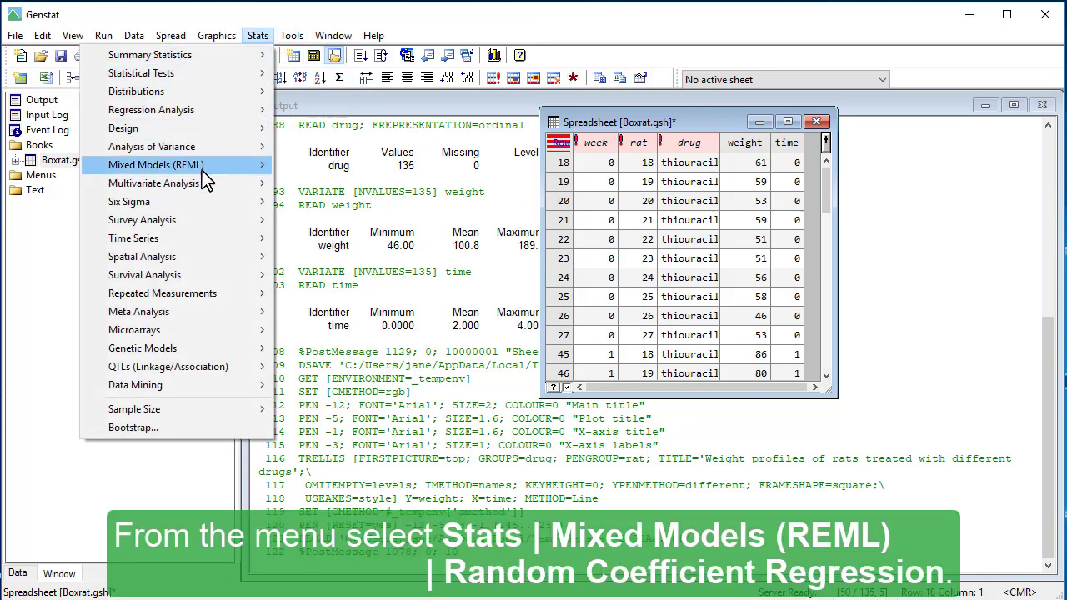
pyautogui.moveTo(224, 167)
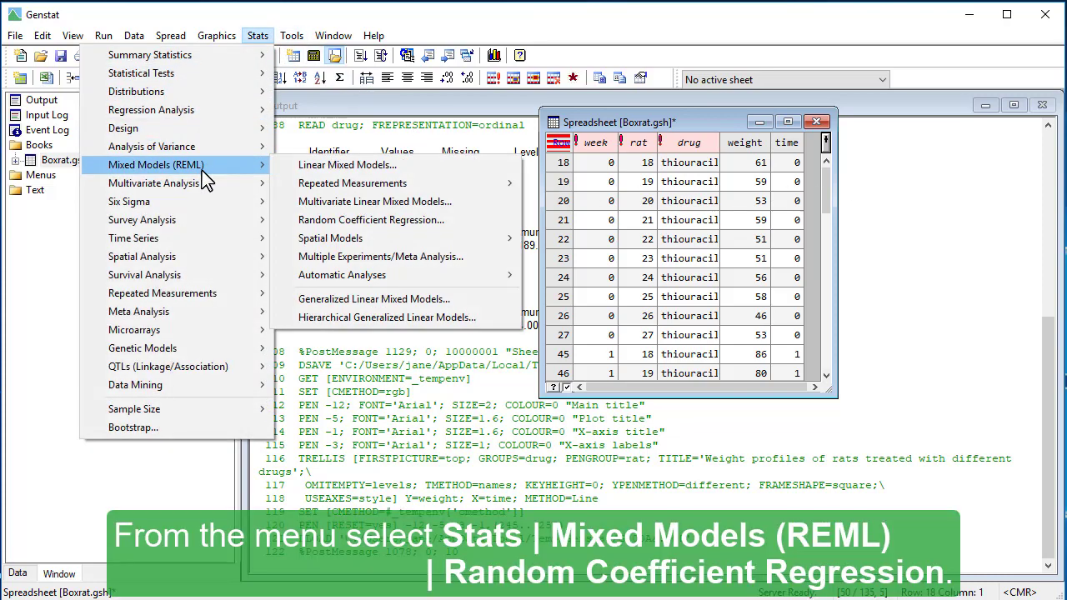
# Step: Set a quadratic random coefficient regression: data weight, subjects rat, time points time, saving timeSQ
pyautogui.click(297, 220)
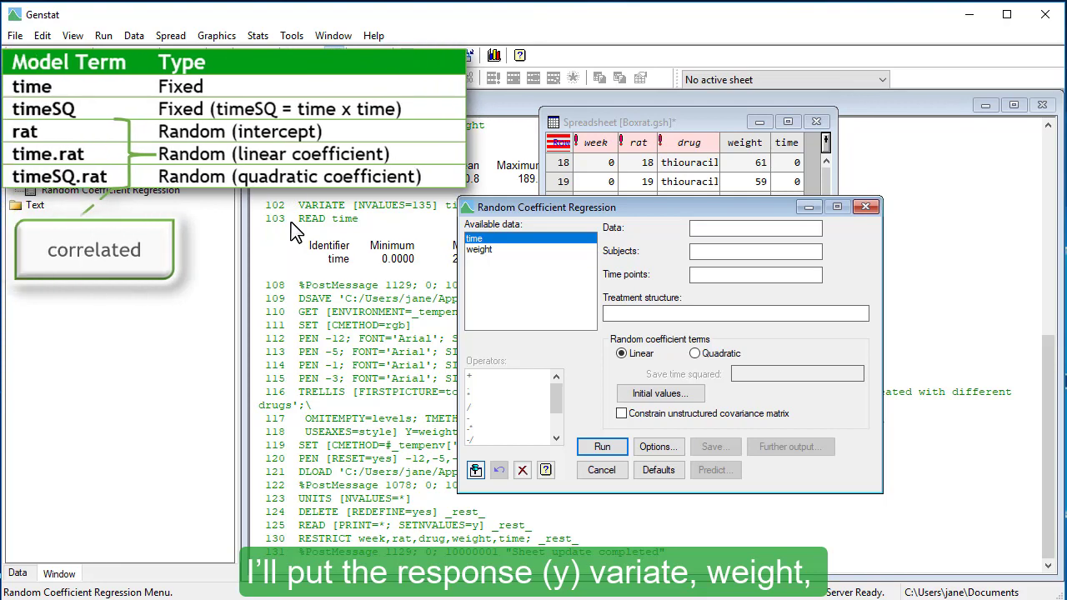
pyautogui.doubleClick(482, 250)
pyautogui.click(512, 249)
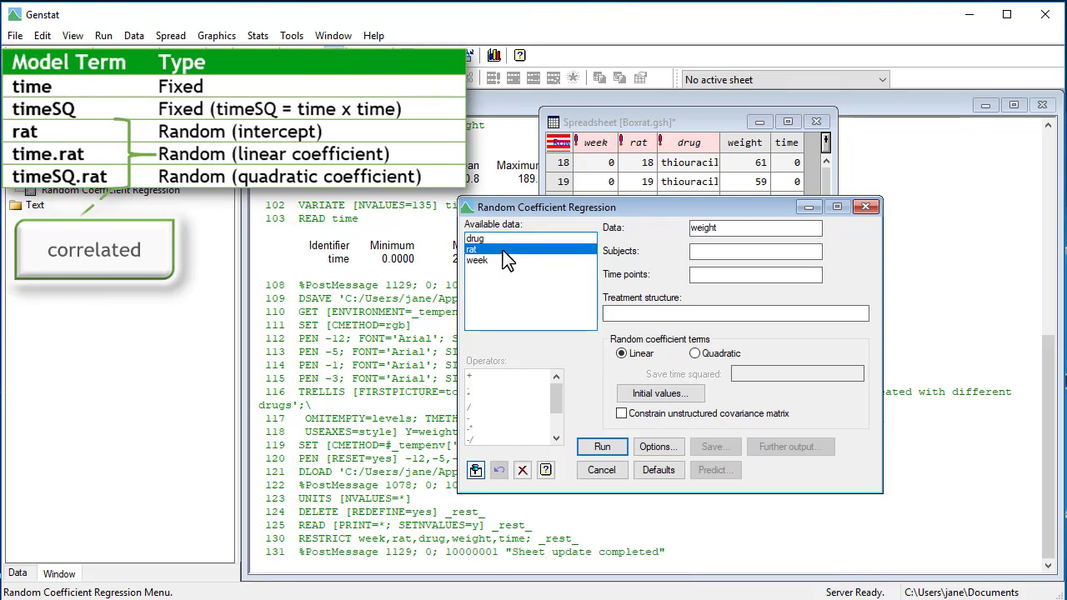
pyautogui.doubleClick(488, 250)
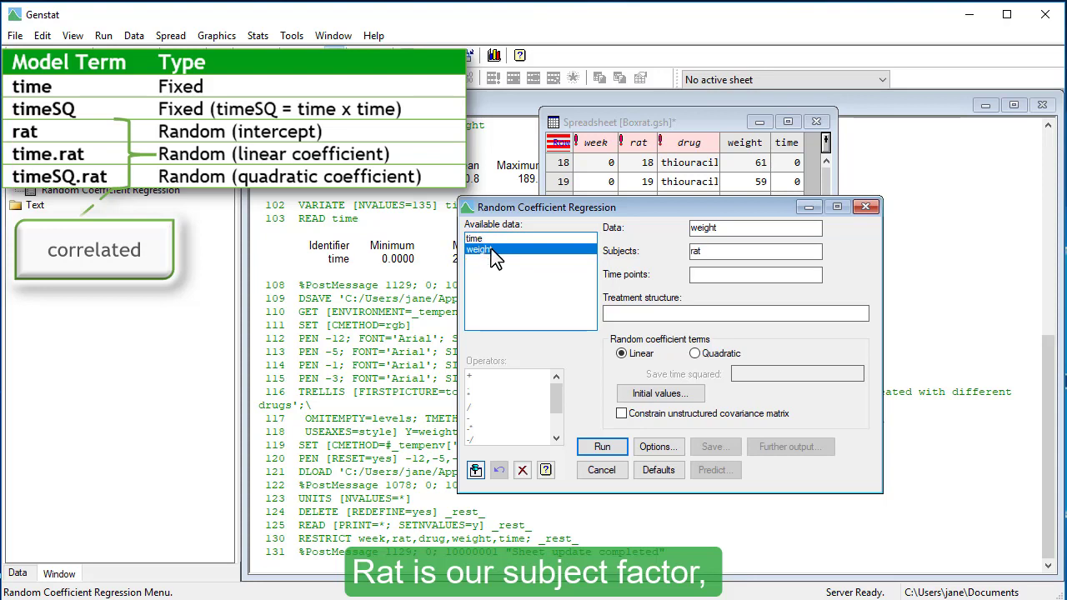
pyautogui.doubleClick(502, 238)
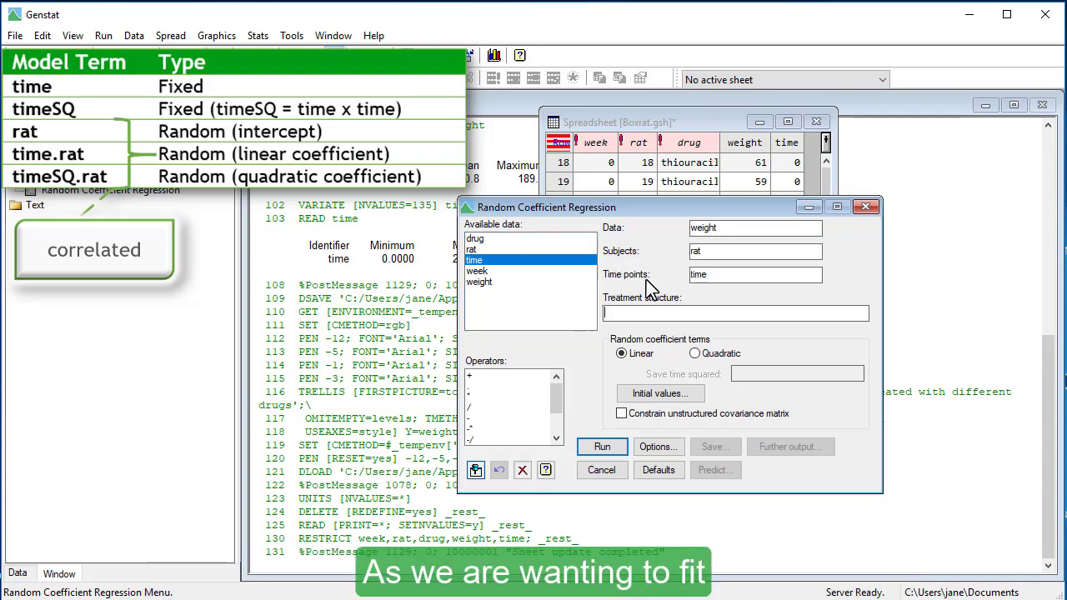
pyautogui.click(695, 353)
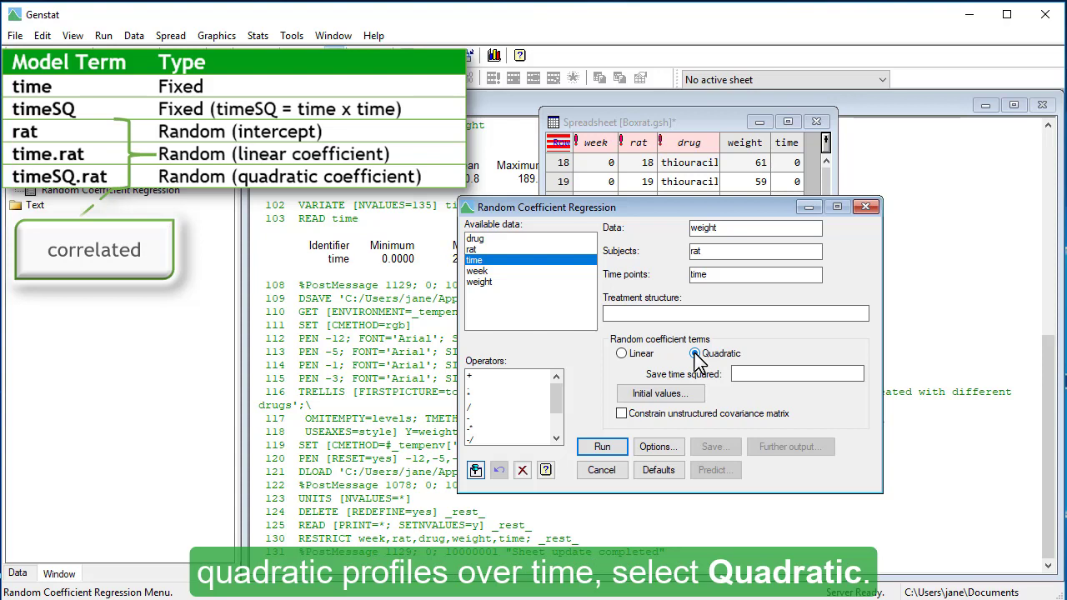
pyautogui.click(750, 375)
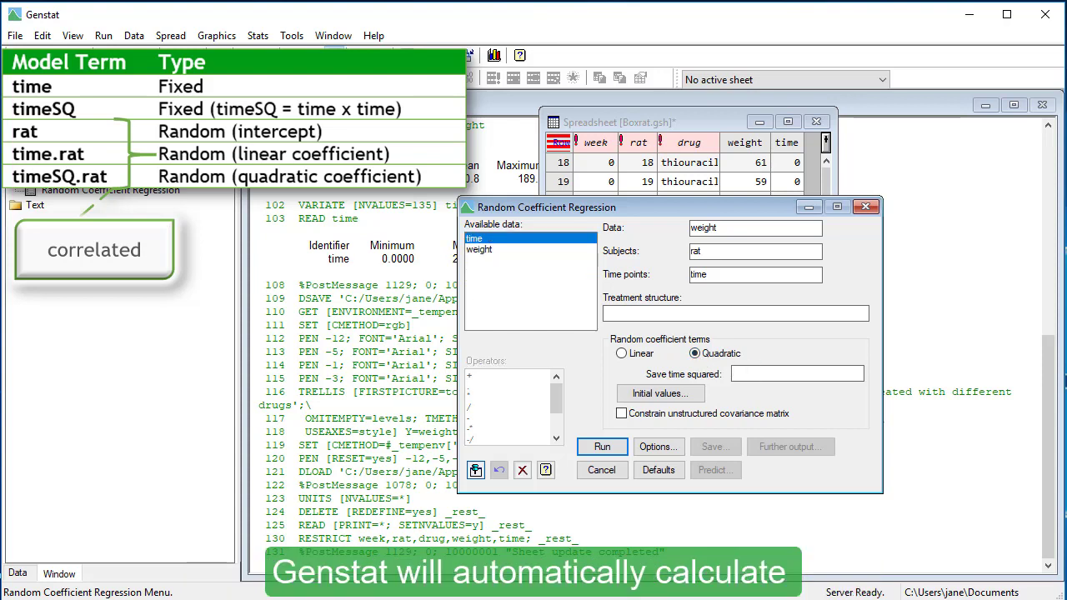
pyautogui.write('time')
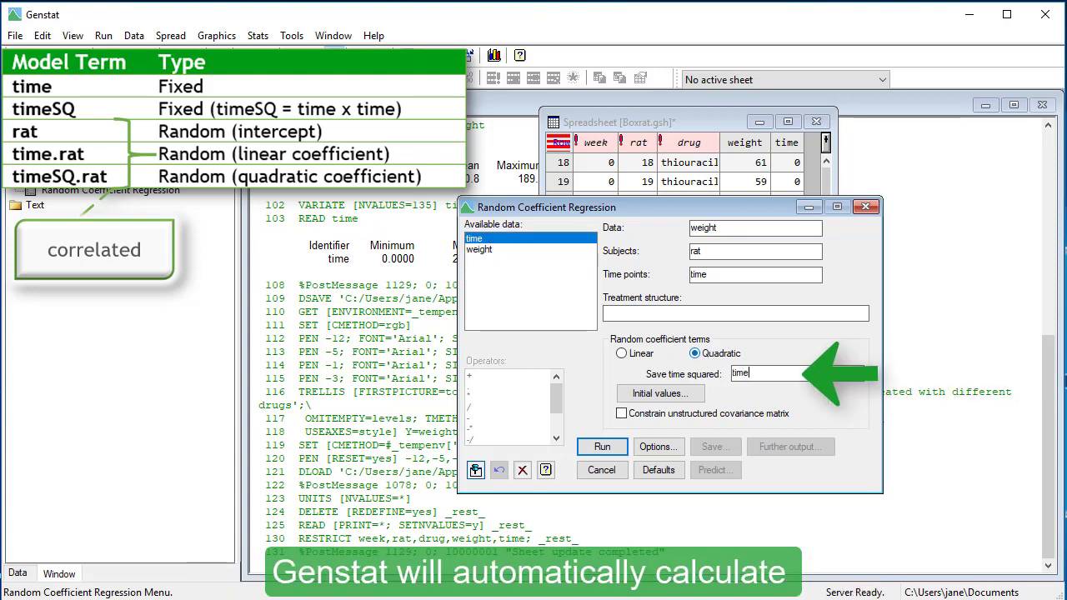
pyautogui.write('SQ')
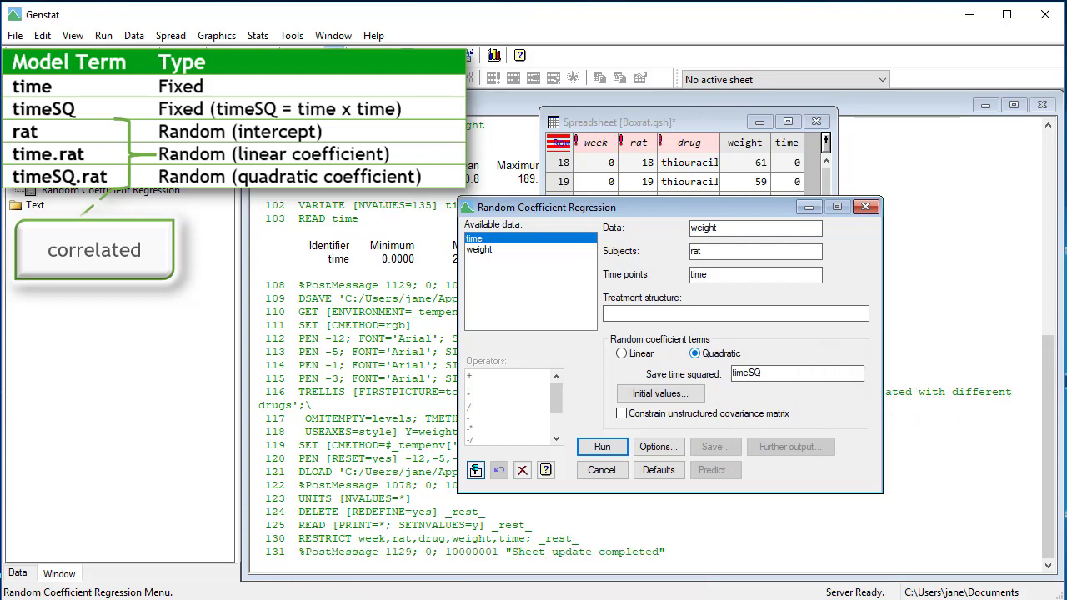
# Step: Enter time+timeSQ as the regression's treatment structure
pyautogui.click(631, 314)
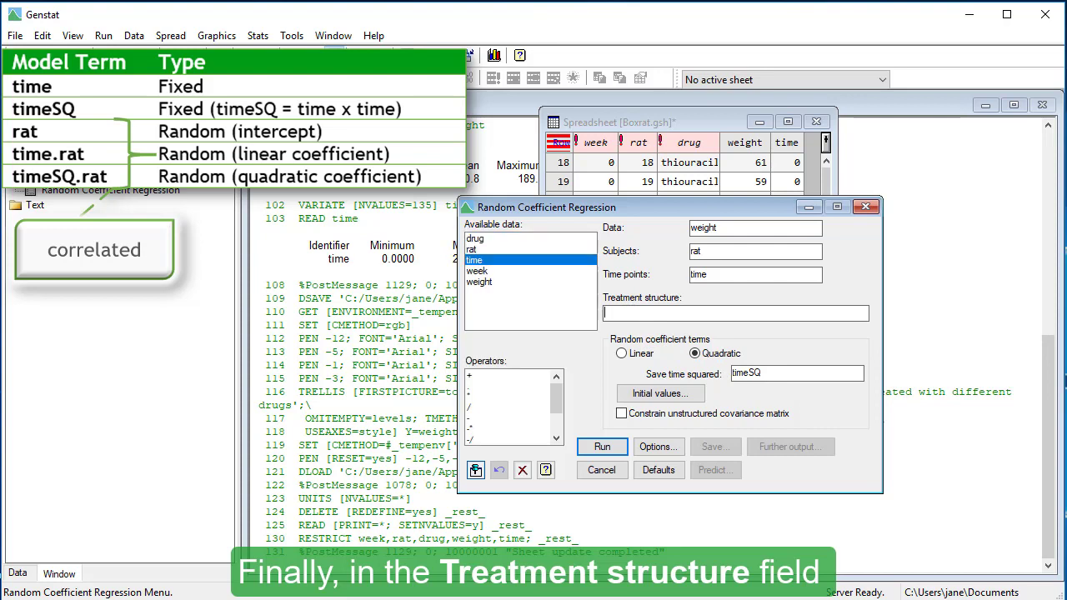
pyautogui.write('time+timeSQ')
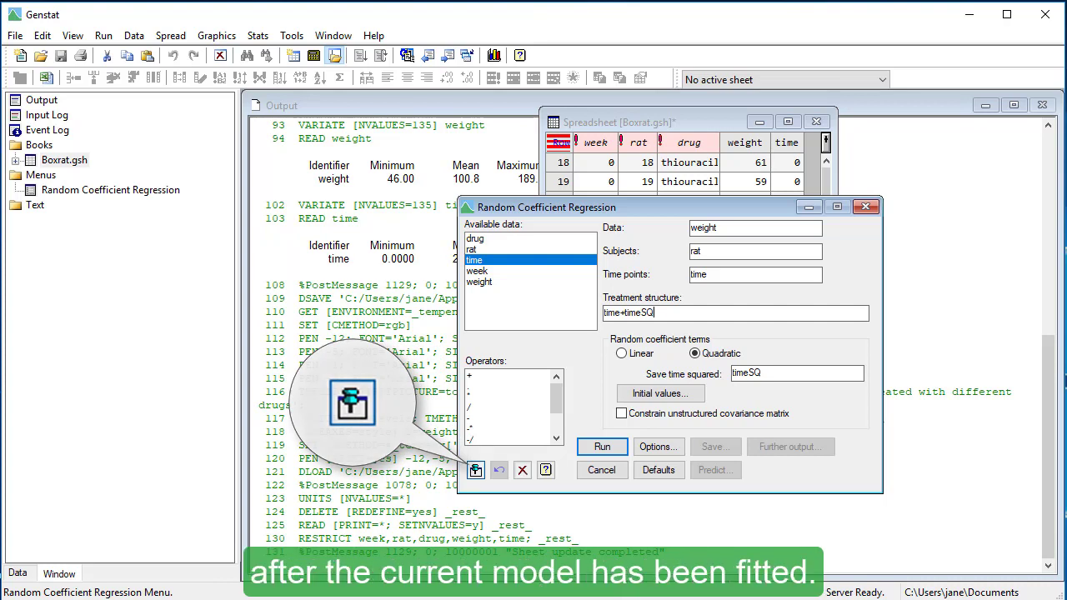
# Step: In the regression options, tick Residual plots and untick Covariates centred to zero mean
pyautogui.click(651, 449)
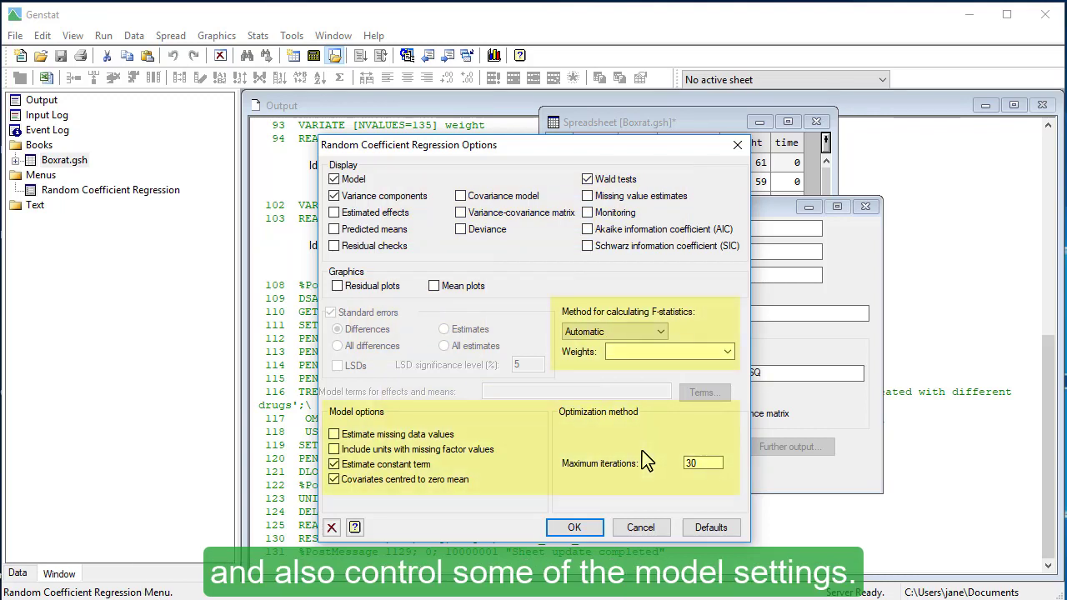
pyautogui.click(336, 286)
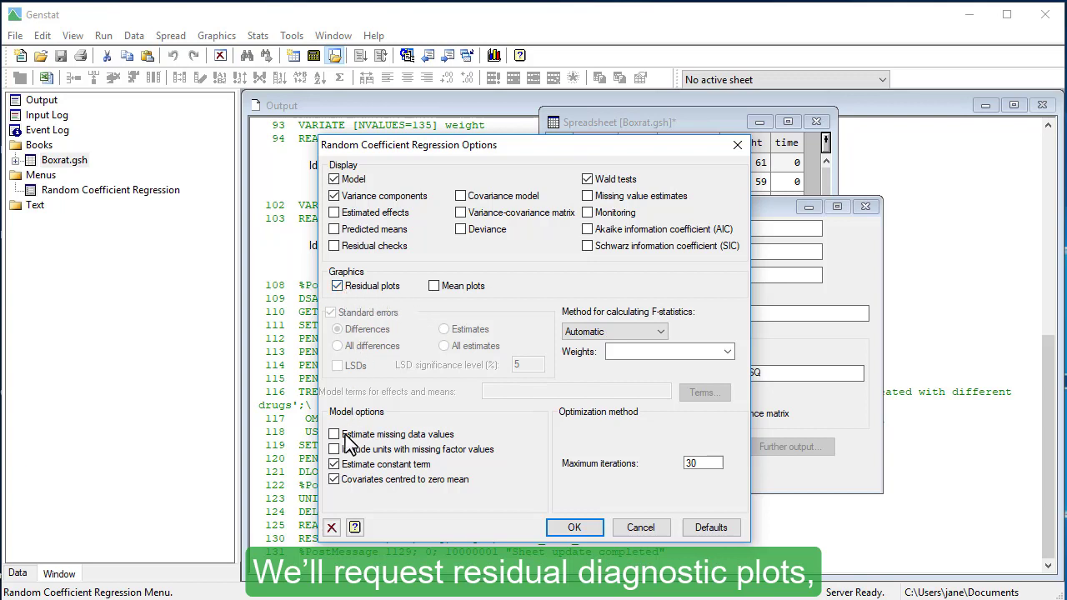
pyautogui.click(333, 480)
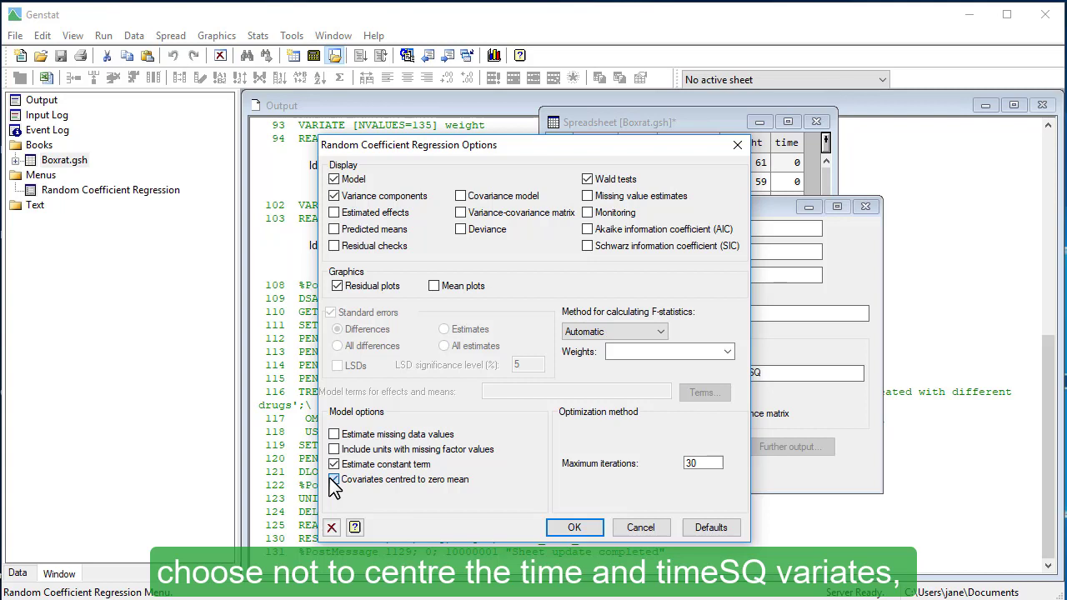
pyautogui.click(333, 480)
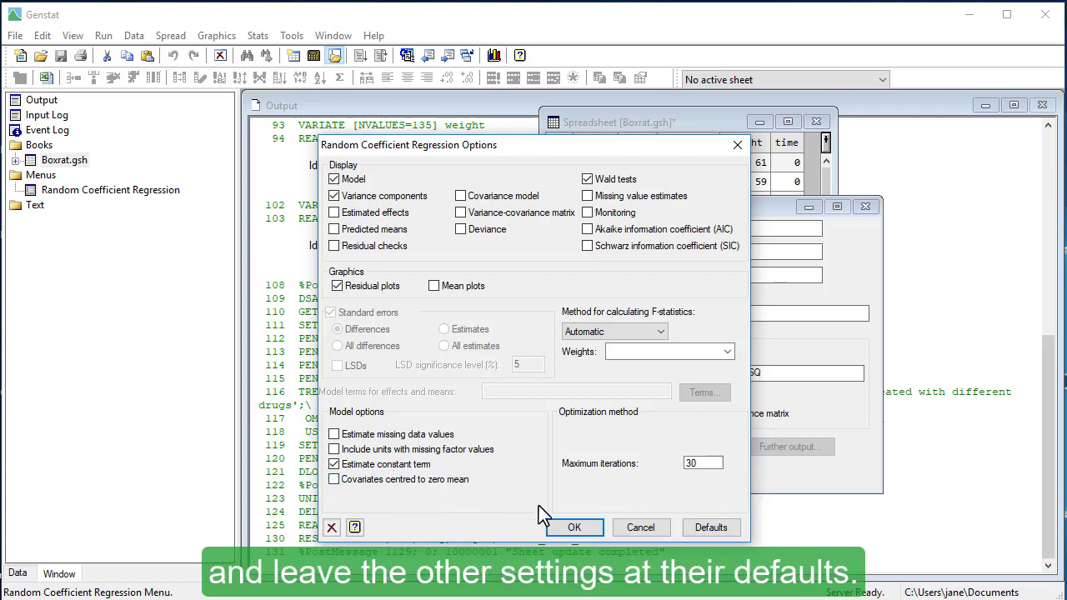
# Step: Accept the options and run the quadratic random coefficient regression for weight
pyautogui.click(575, 527)
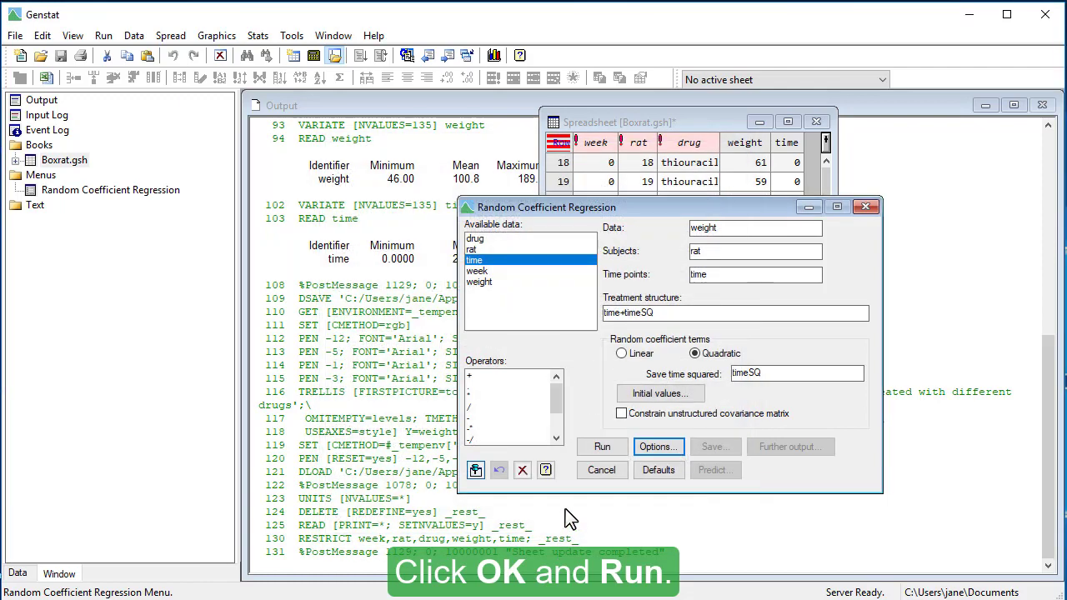
pyautogui.click(598, 450)
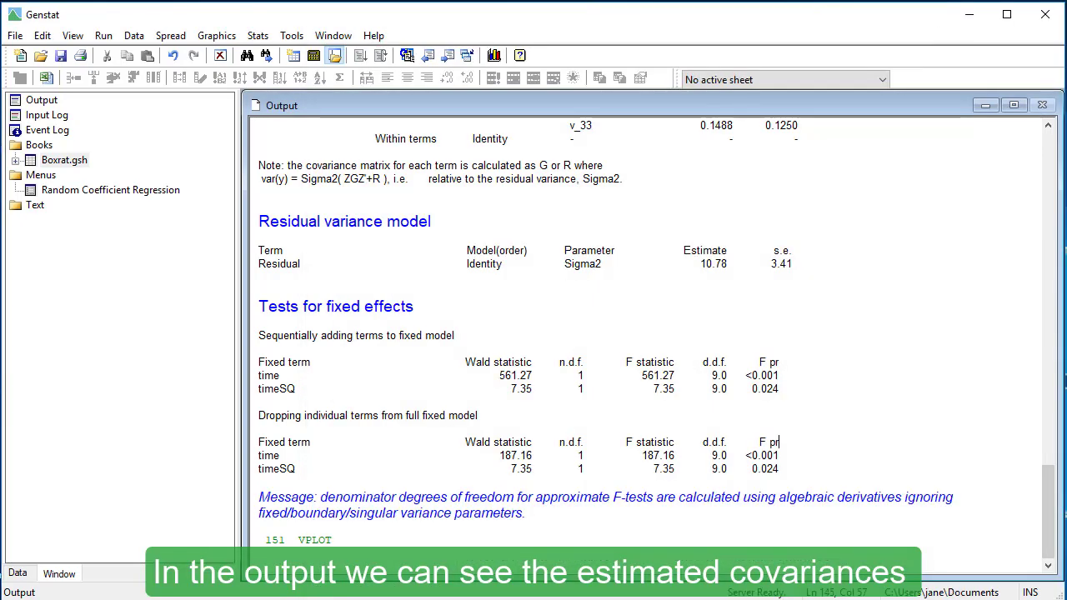
# Step: Scroll the Output window to the covariance estimates and fixed-effect Wald tests
pyautogui.scroll(8, 651, 334)
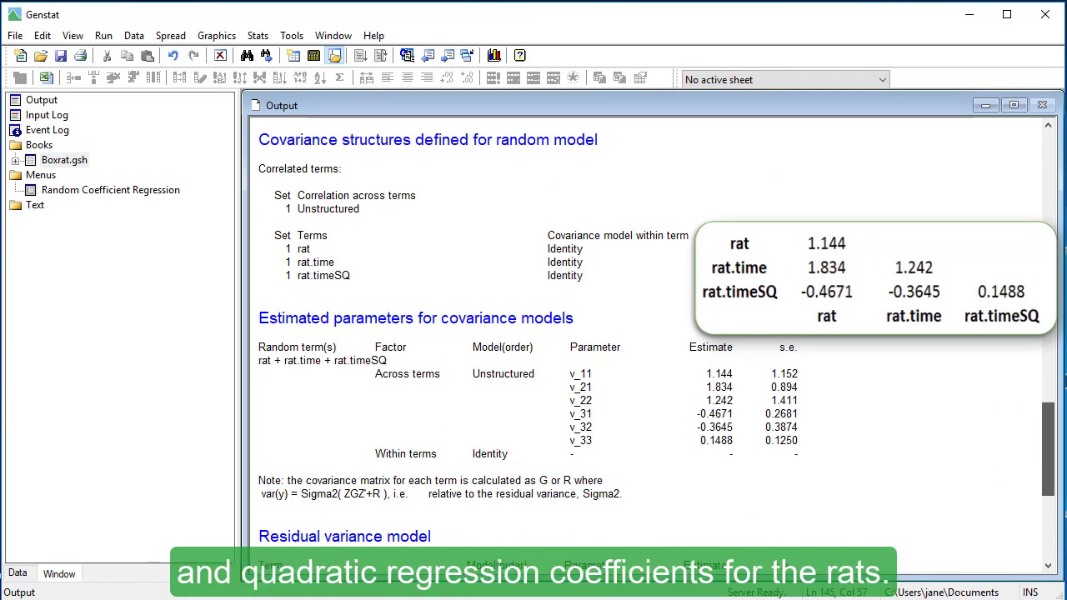
pyautogui.scroll(-7, 648, 342)
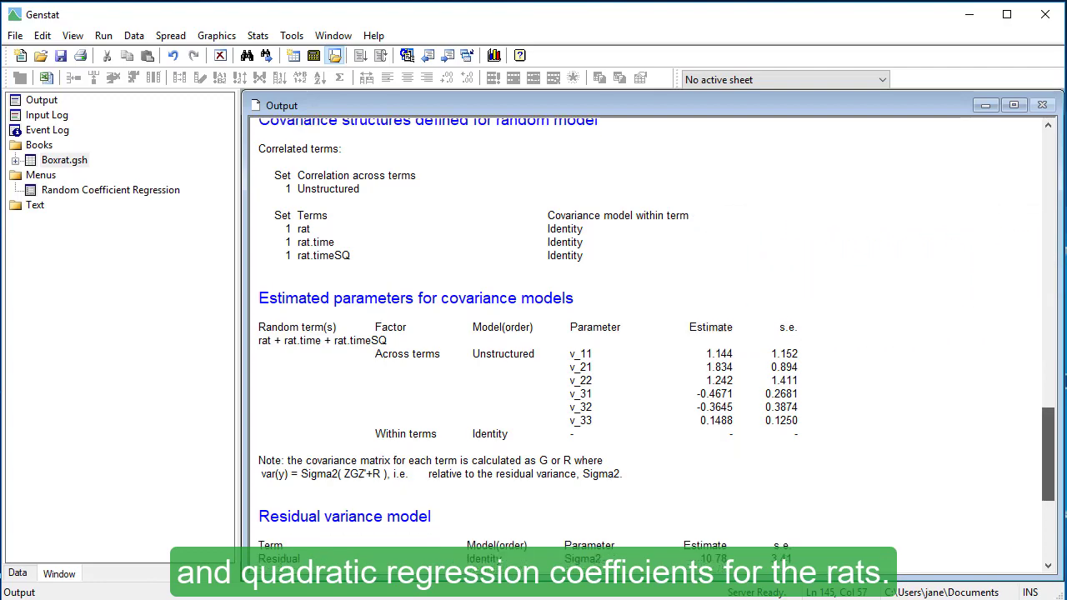
pyautogui.scroll(-1, 649, 341)
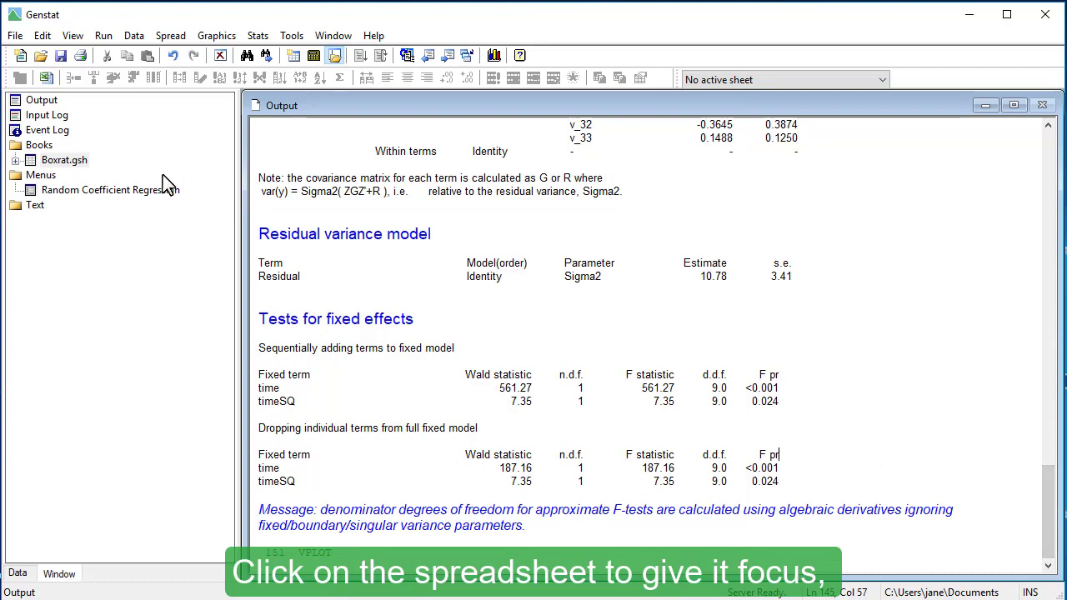
# Step: Reopen the Boxrat.gsh spreadsheet and scroll through its rows to view the drug groups
pyautogui.doubleClick(79, 160)
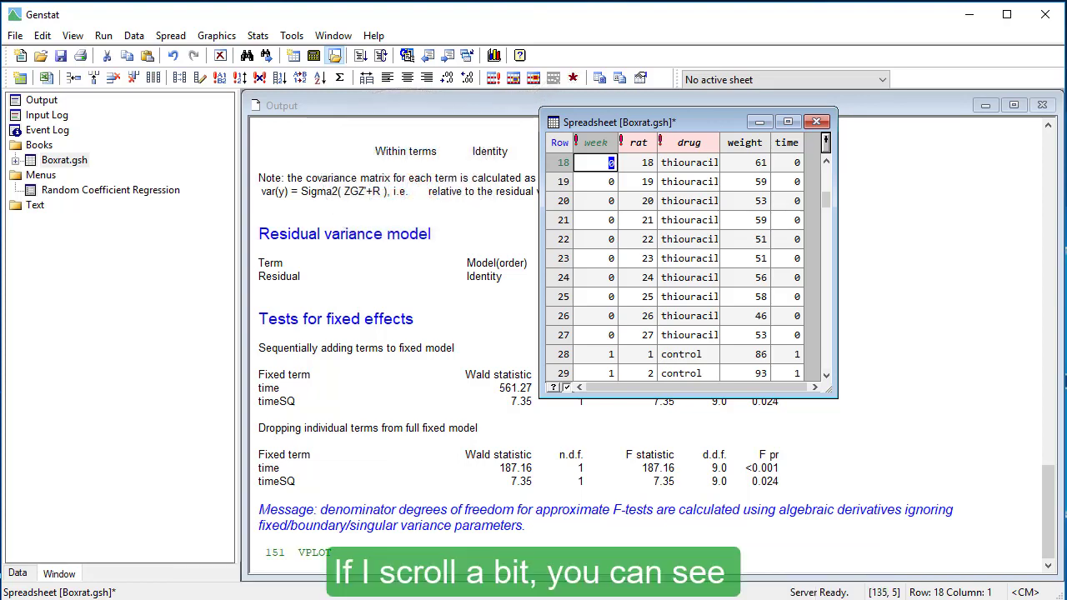
pyautogui.moveTo(826, 201); pyautogui.dragTo(822, 166)
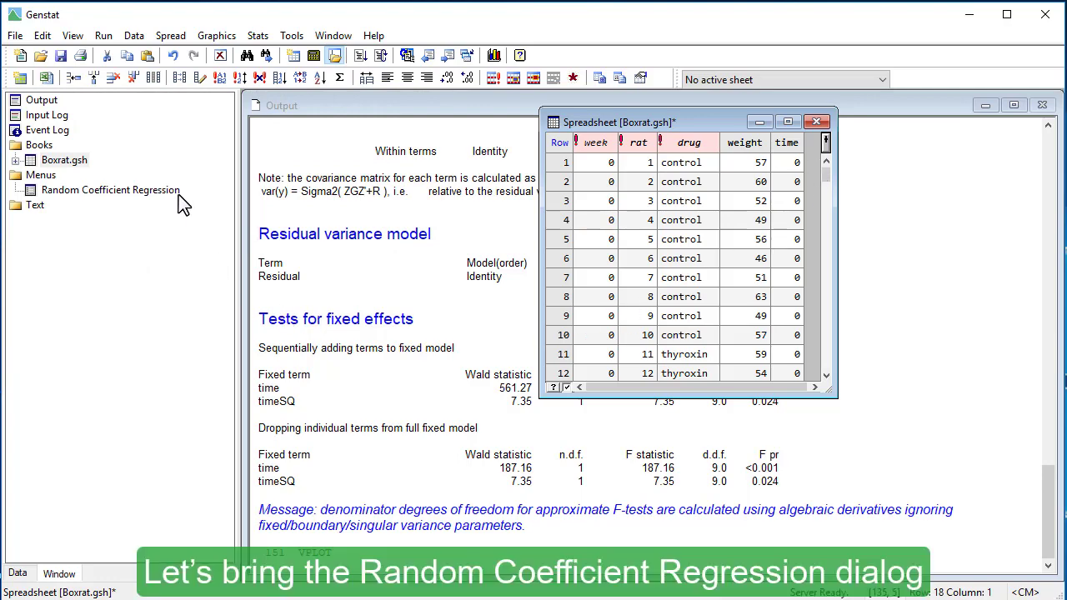
# Step: Append +drug+drug.time+drug.timeSQ to the Random Coefficient Regression treatment structure
pyautogui.doubleClick(179, 193)
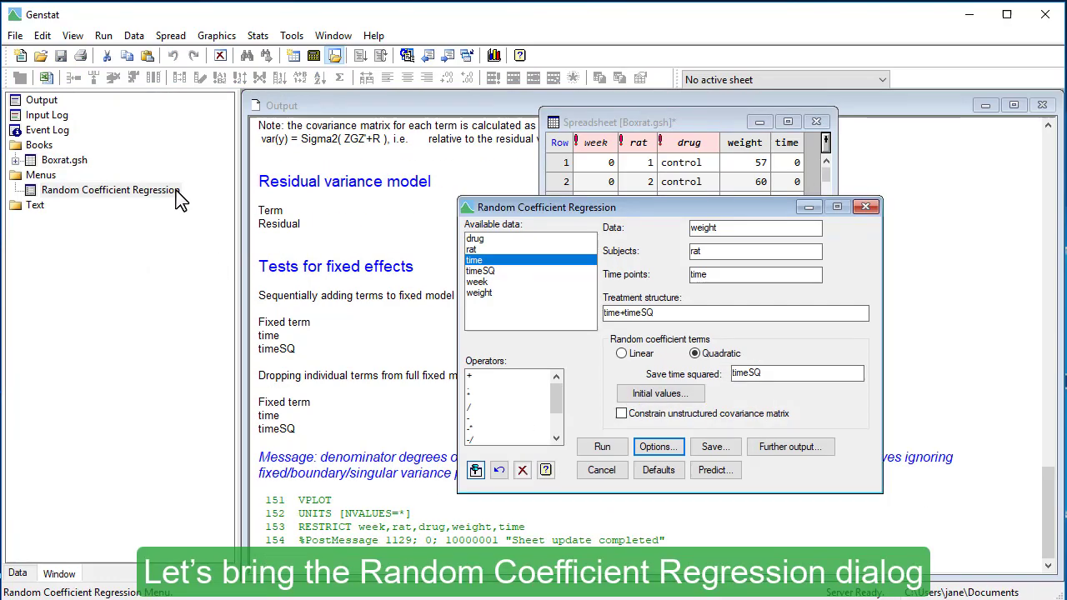
pyautogui.click(666, 313)
pyautogui.write('+drug+')
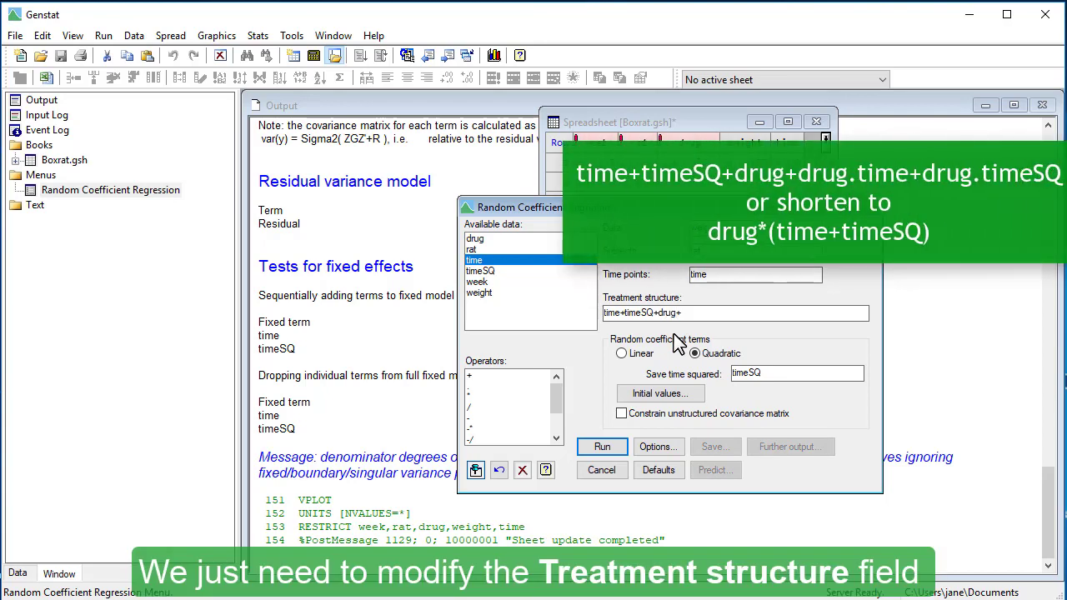
pyautogui.write('drug.time')
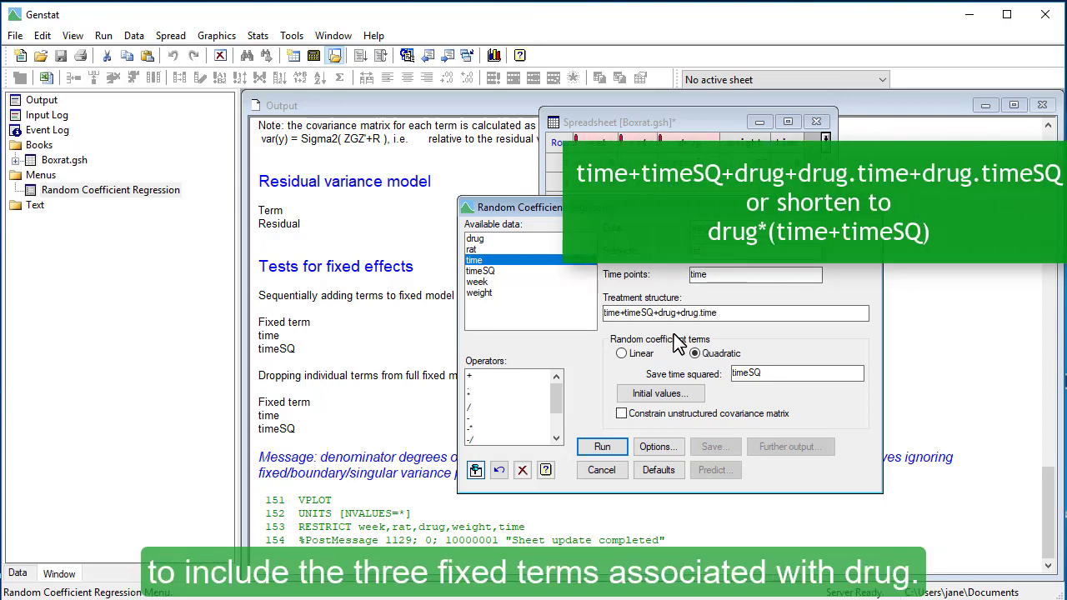
pyautogui.write('+drug.timeSQ')
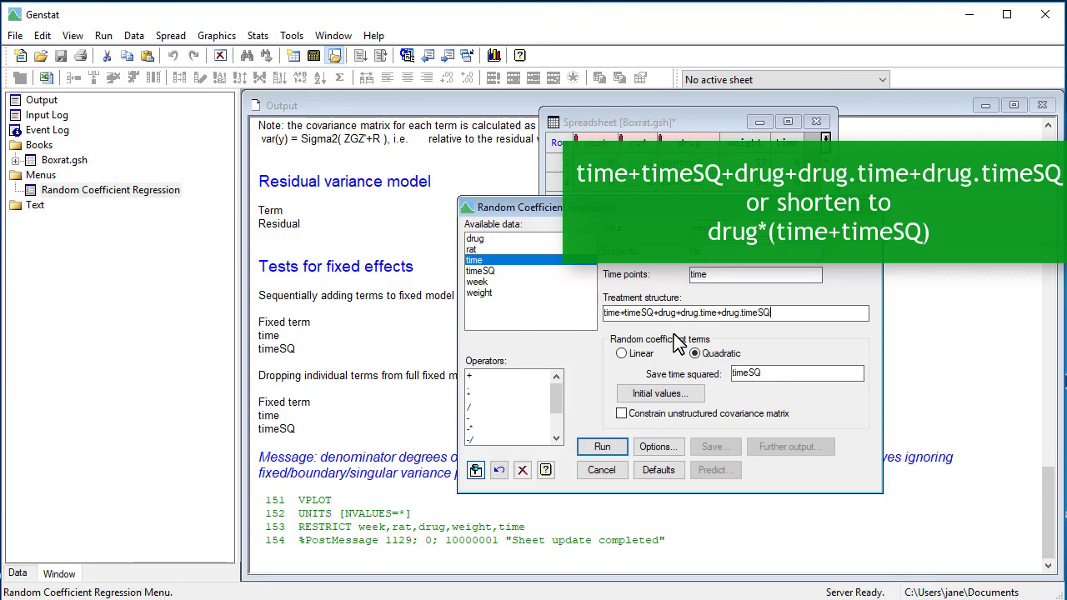
# Step: Run the model with drug terms and check the drug interaction Wald tests in the Output window
pyautogui.click(602, 448)
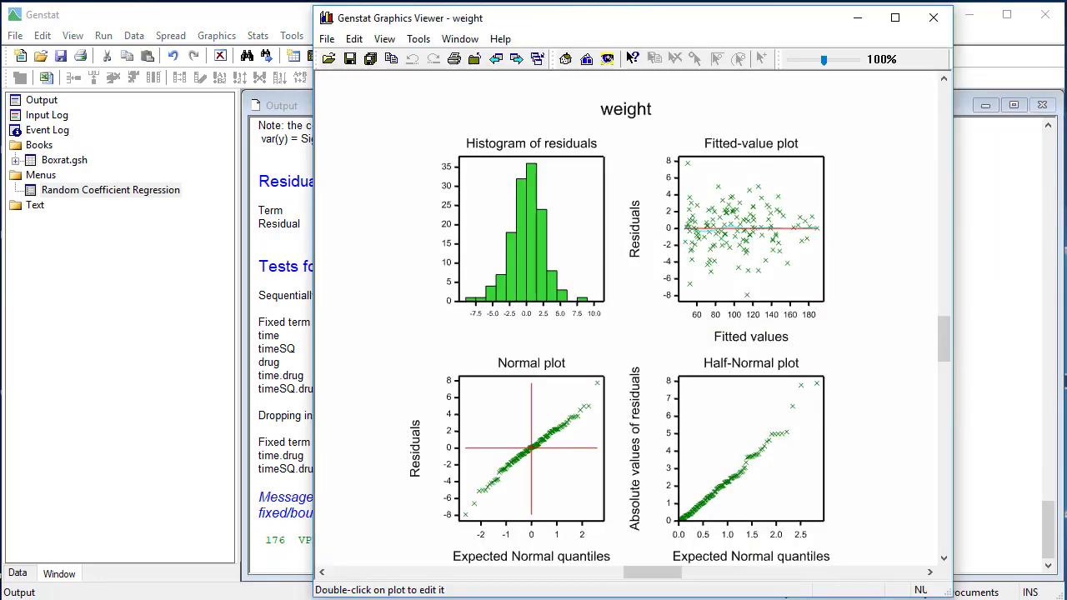
pyautogui.click(972, 436)
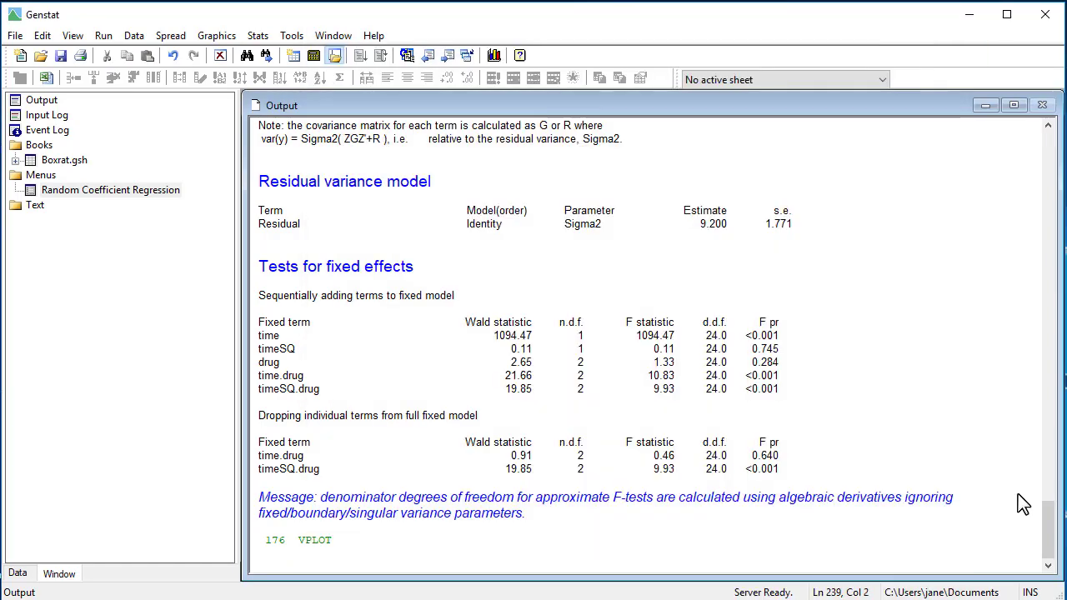
pyautogui.moveTo(1054, 548)
pyautogui.mouseDown()
pyautogui.moveTo(1057, 482)
pyautogui.moveTo(1062, 546)
pyautogui.mouseUp()
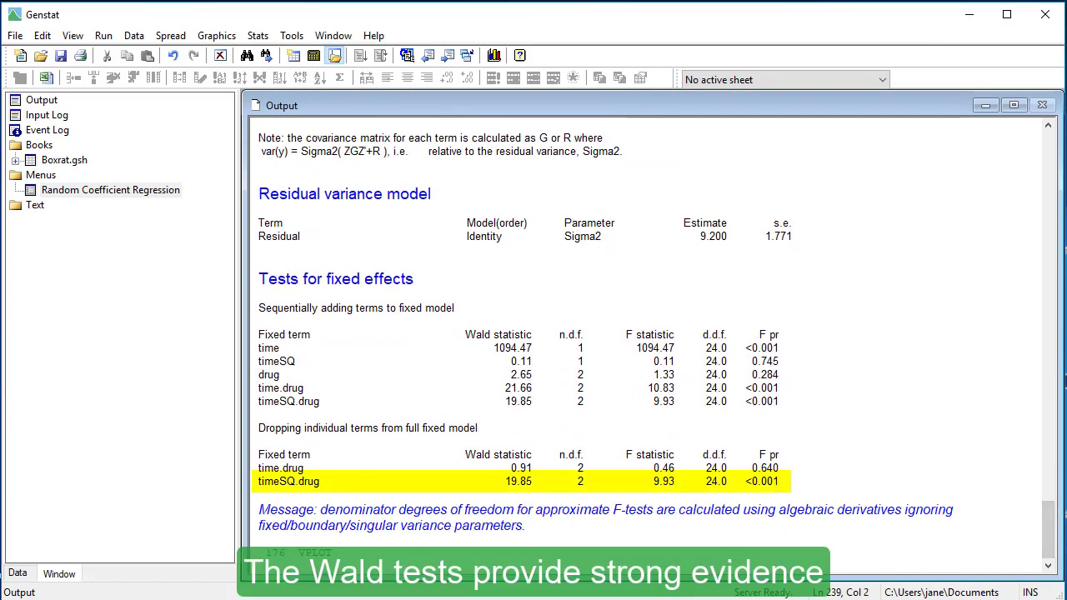